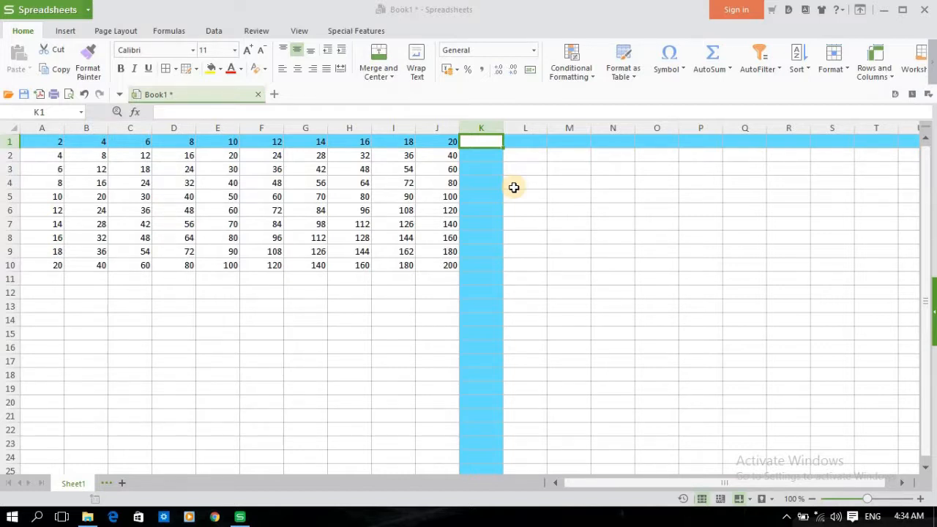
click(730, 69)
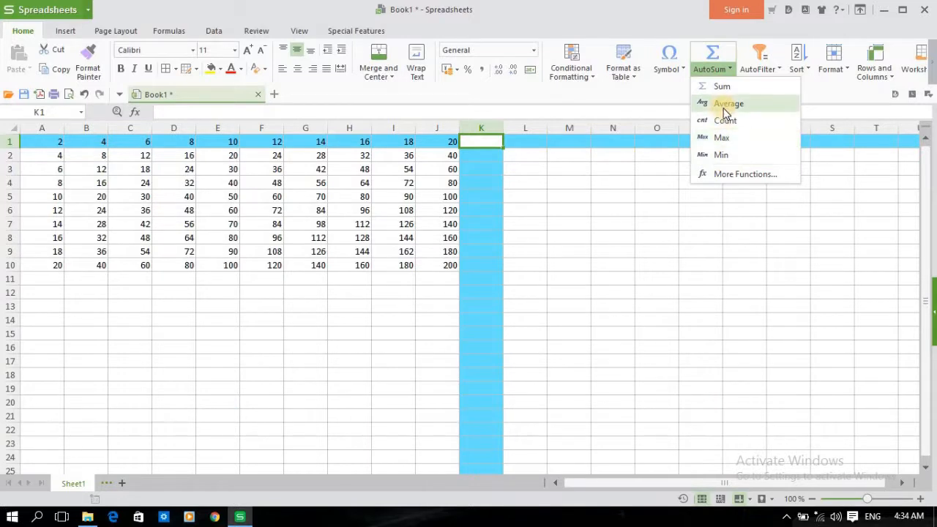
click(545, 177)
- Begin a SUM formula in cell K1 with A1 and B1 as its first two arguments
click(474, 139)
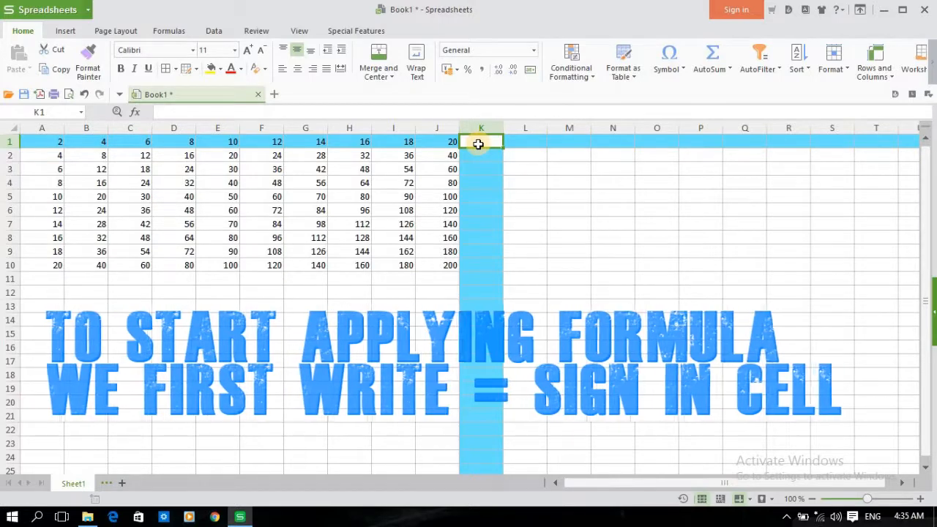
text(=)
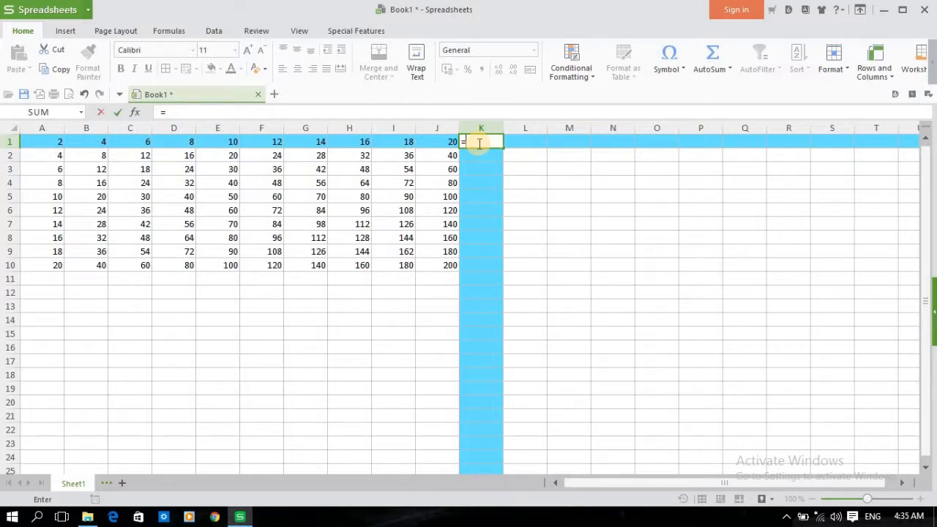
text(SUM)
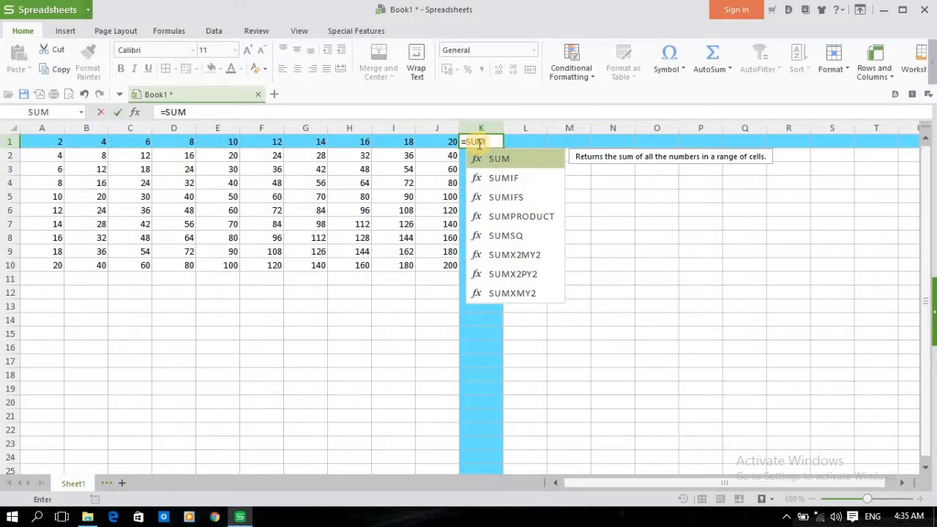
text(()
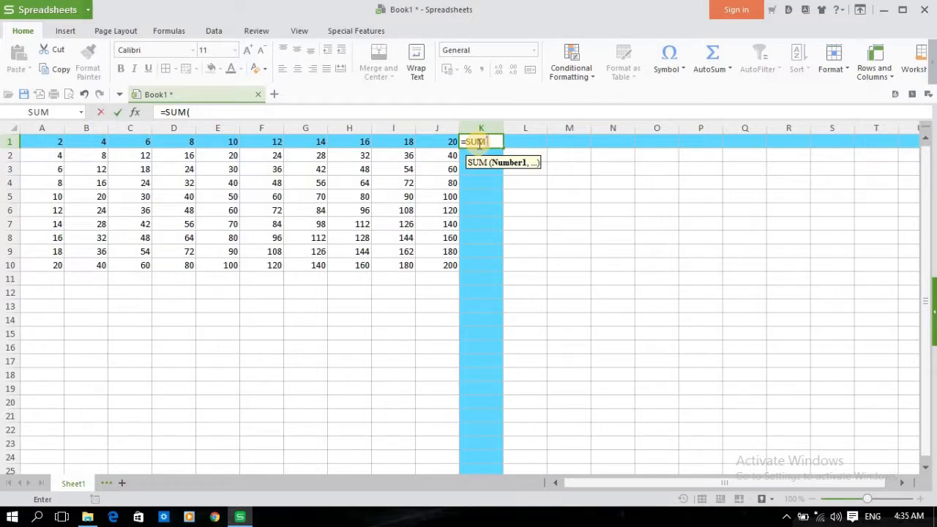
text(A1)
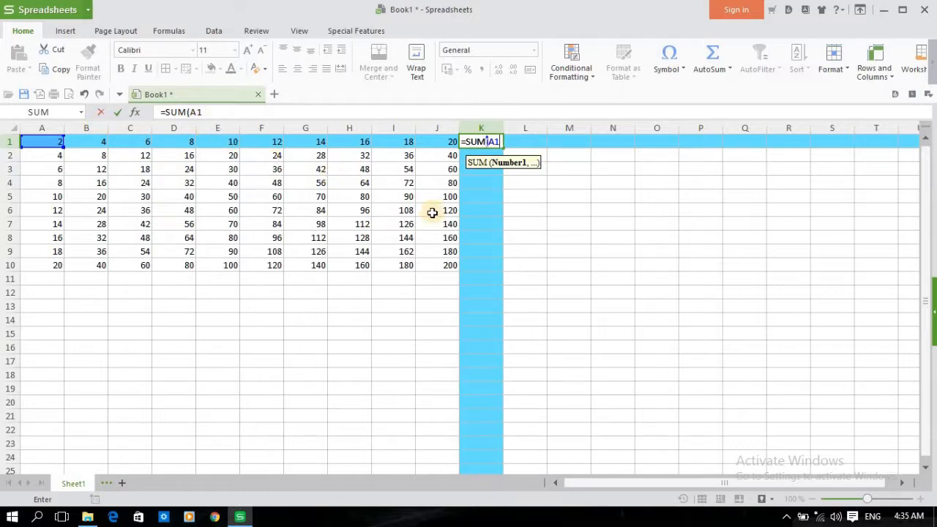
text(,)
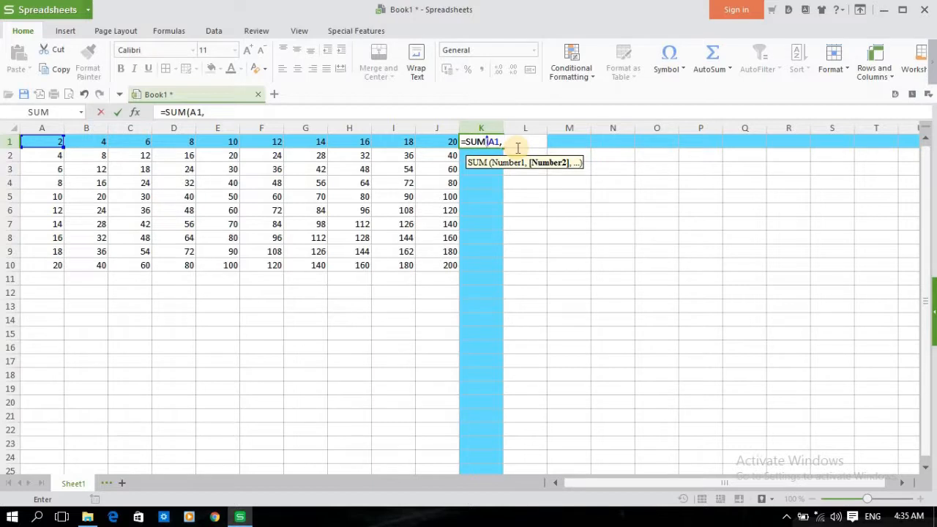
text(B1)
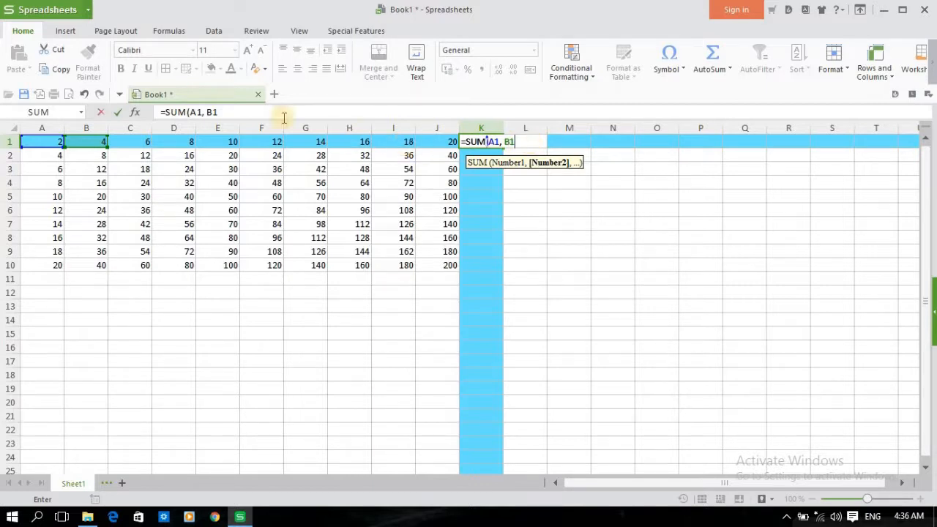
- Extend the SUM formula in K1 with the comma-separated arguments c1, d1, e1 and f1
click(259, 115)
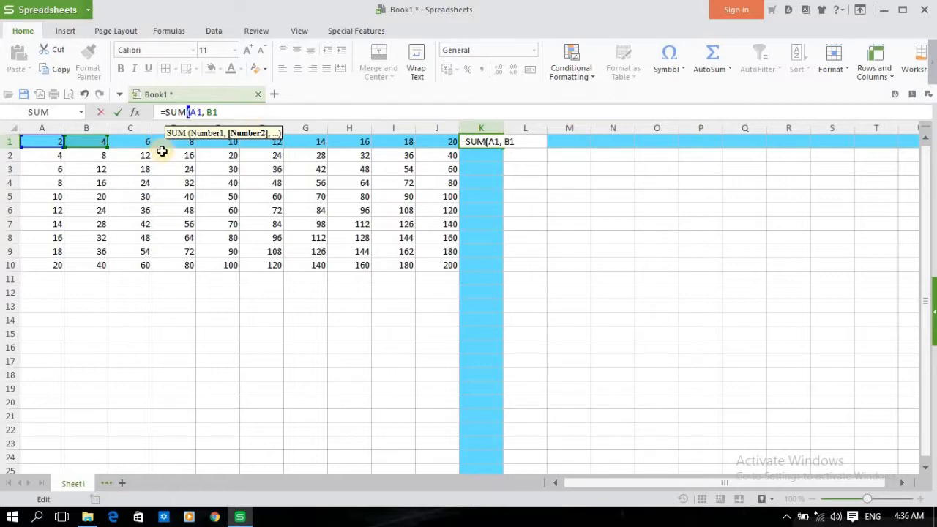
click(514, 143)
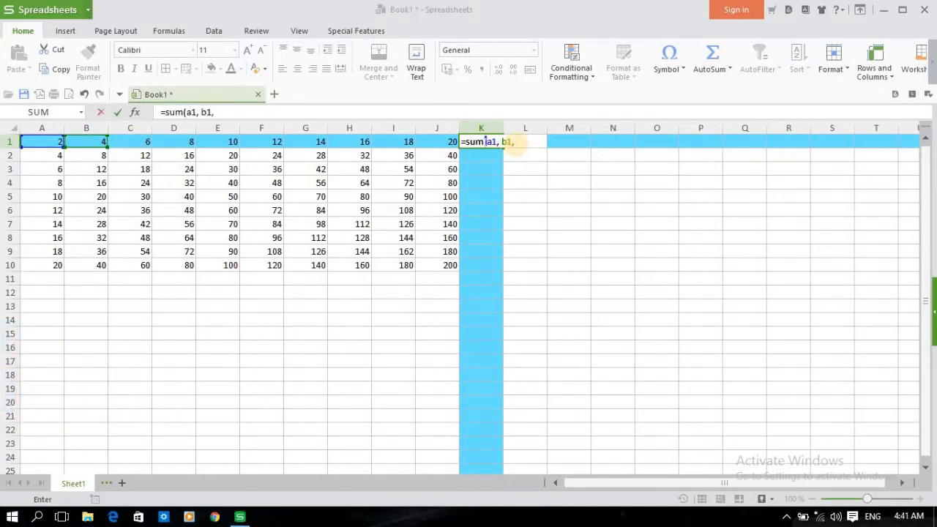
click(516, 141)
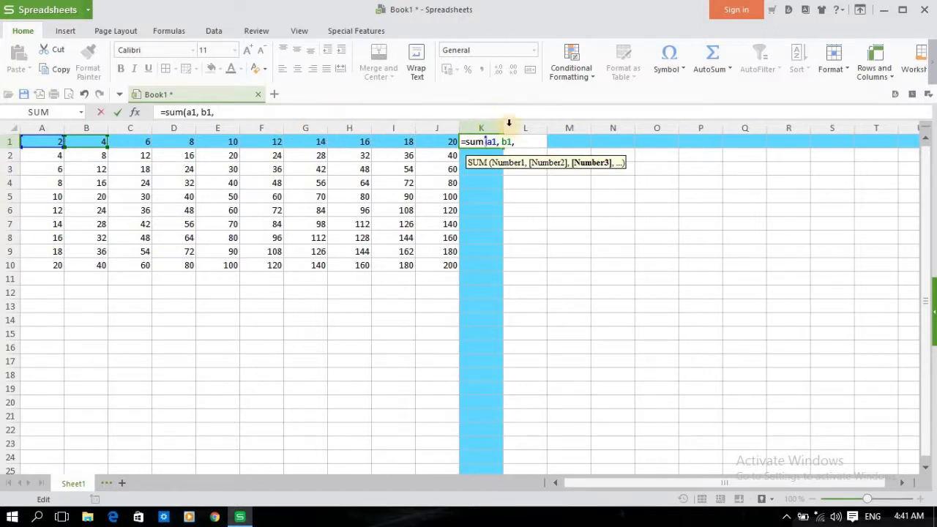
click(260, 111)
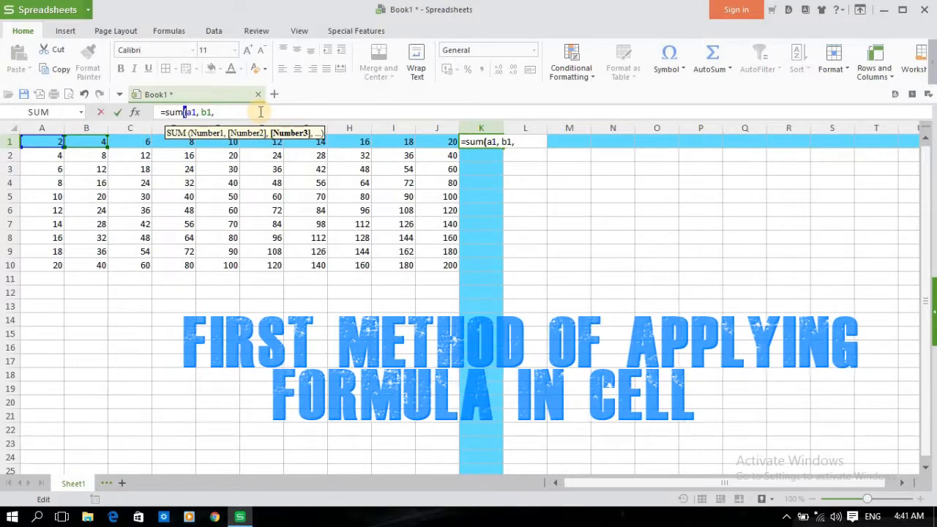
text(c1, )
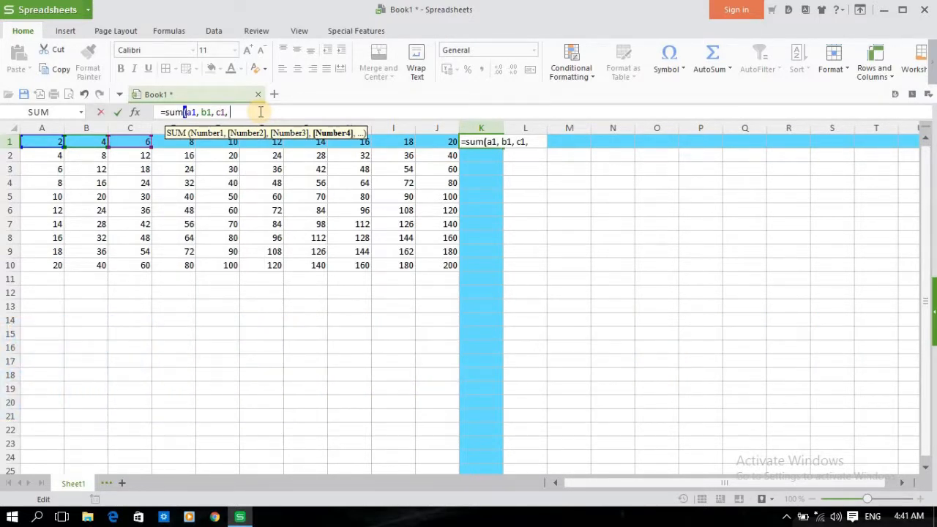
text(d1)
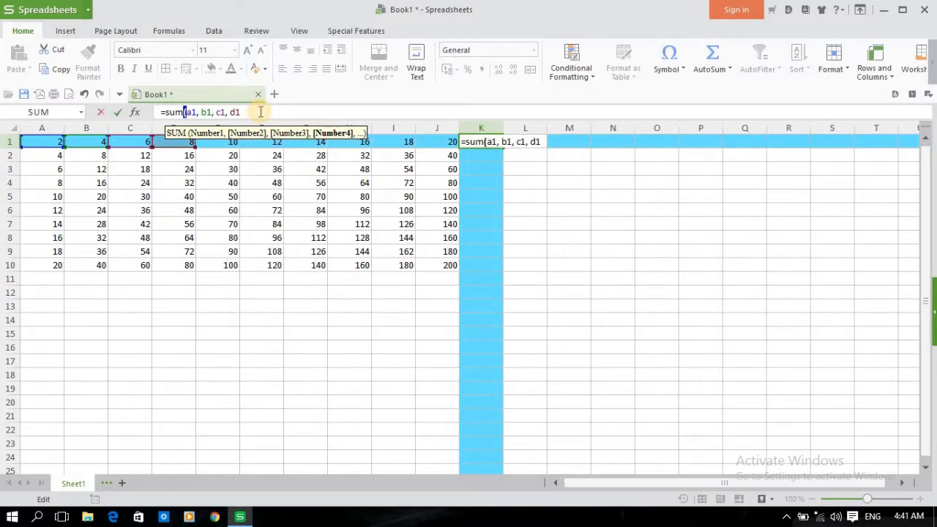
text(, )
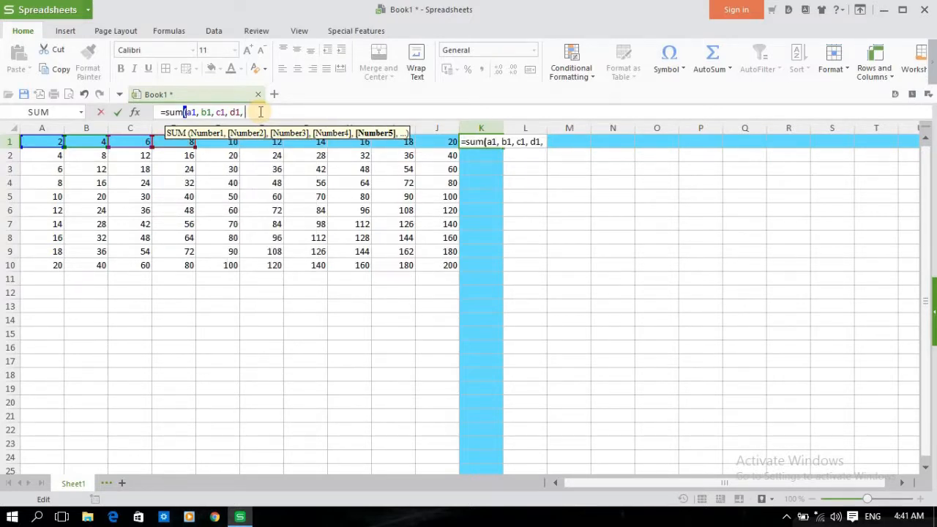
text(e)
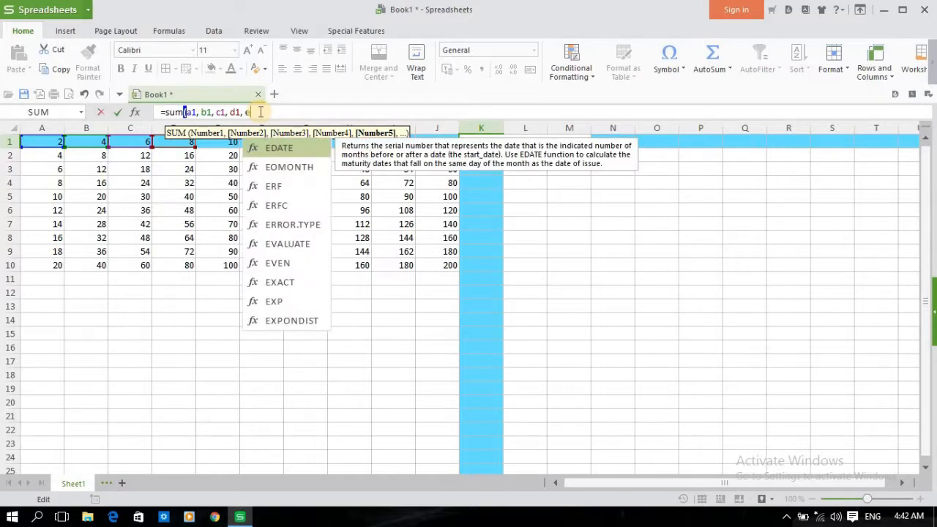
text(1, )
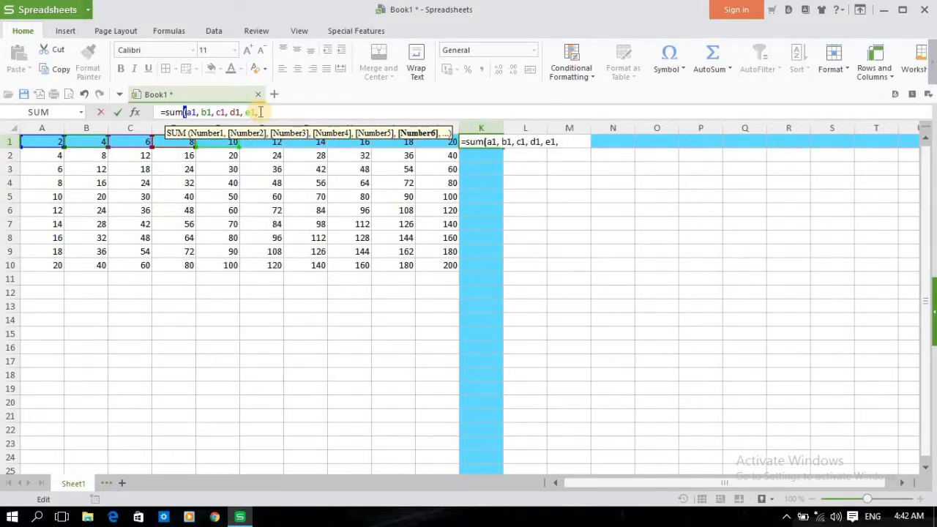
text(f1, )
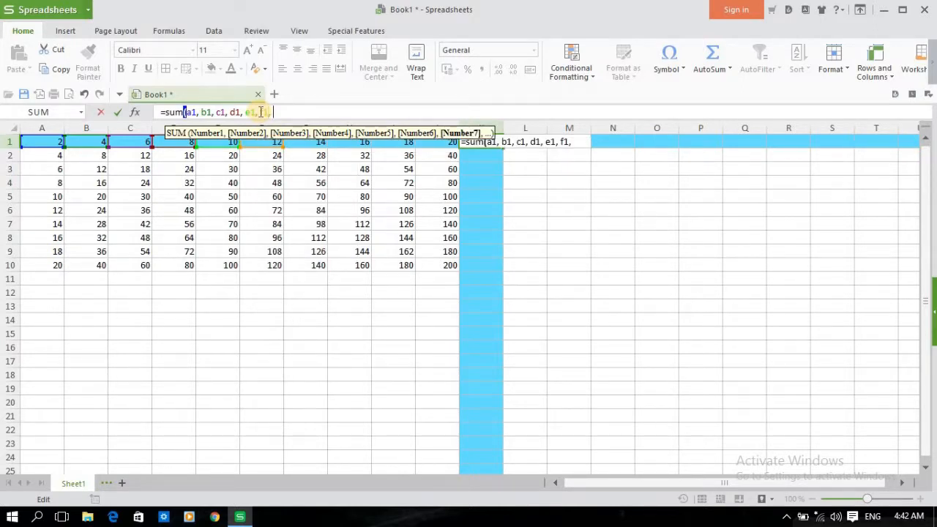
- Add g1, h1, i1 and j1 to the SUM formula in K1, close the parenthesis and commit it
text(g)
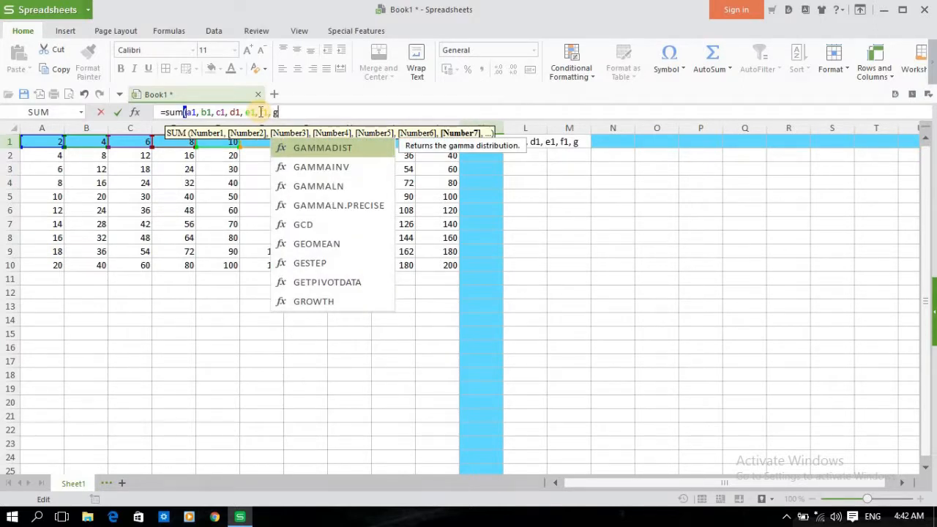
text(1,)
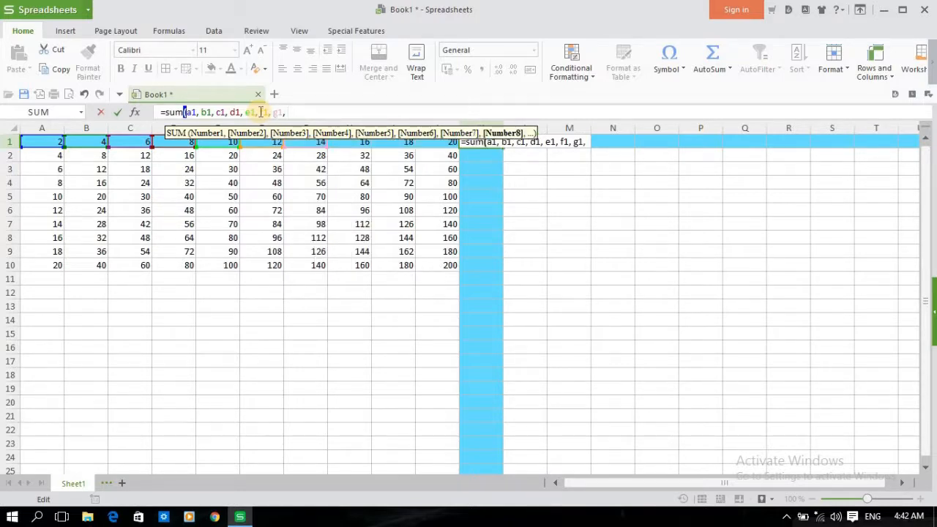
text( h)
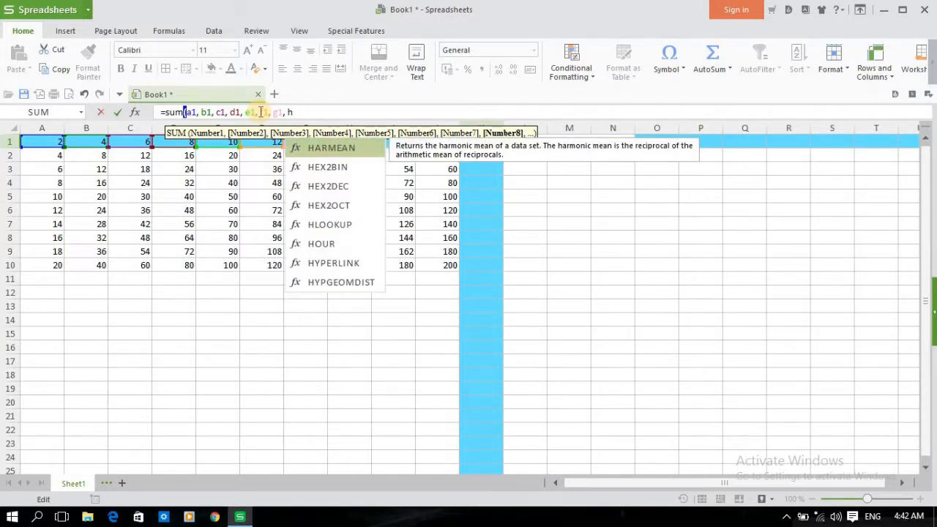
text(1,)
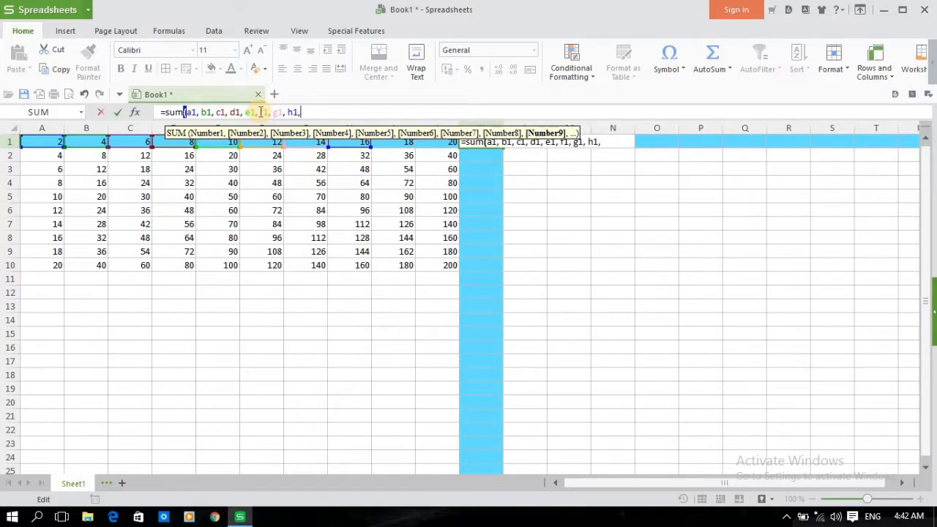
text( i)
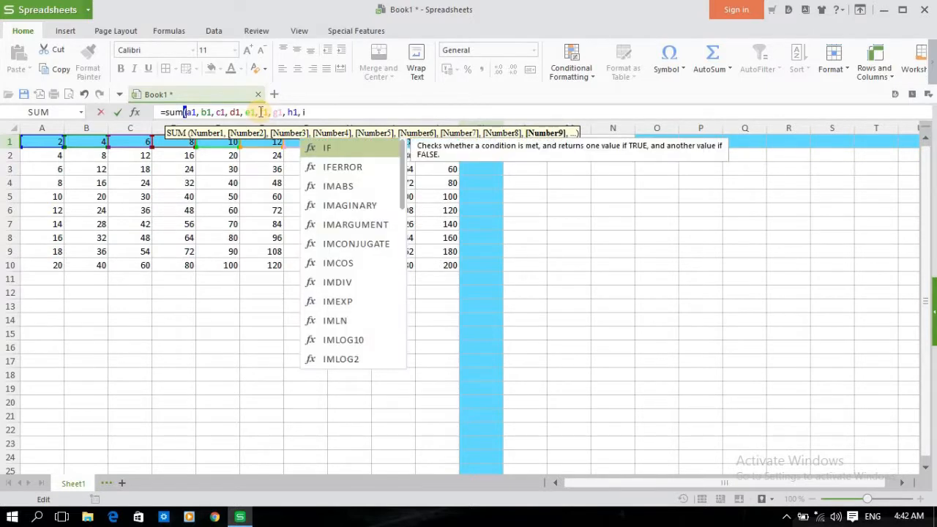
text(1,)
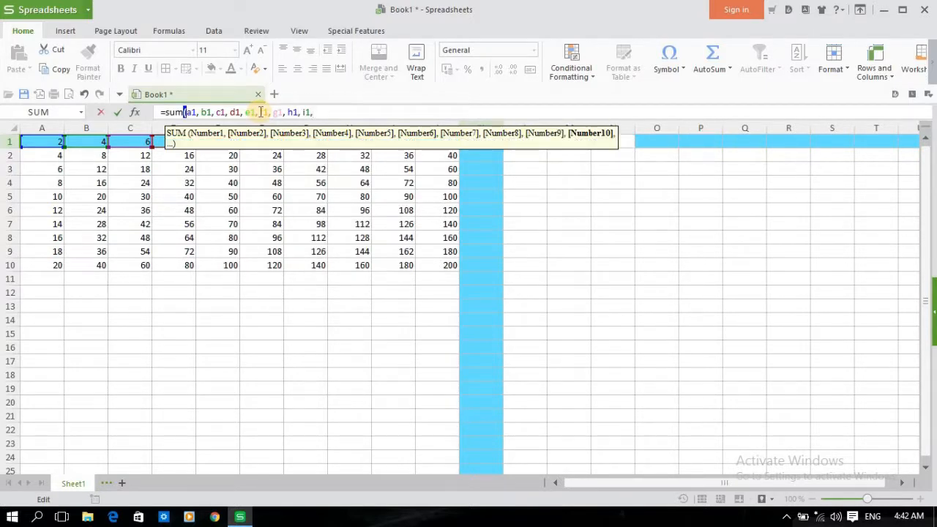
text( j)
text(1)
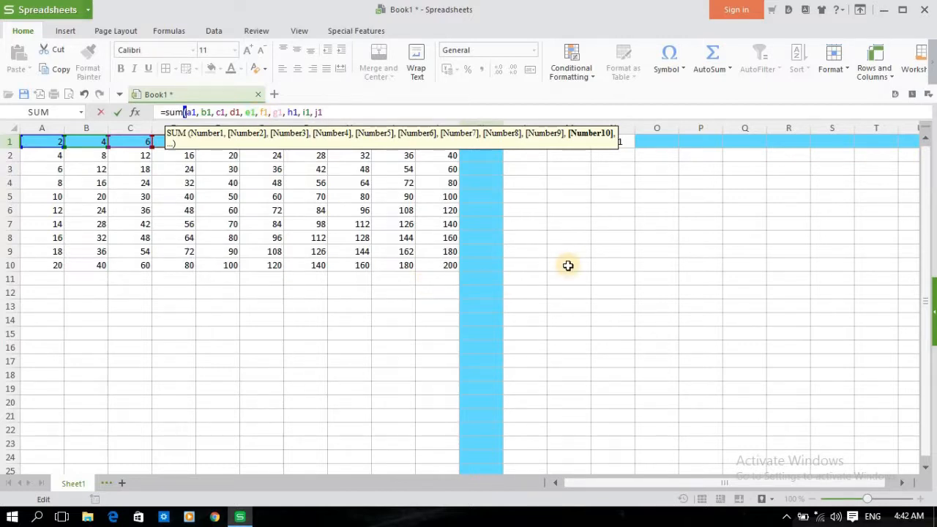
text())
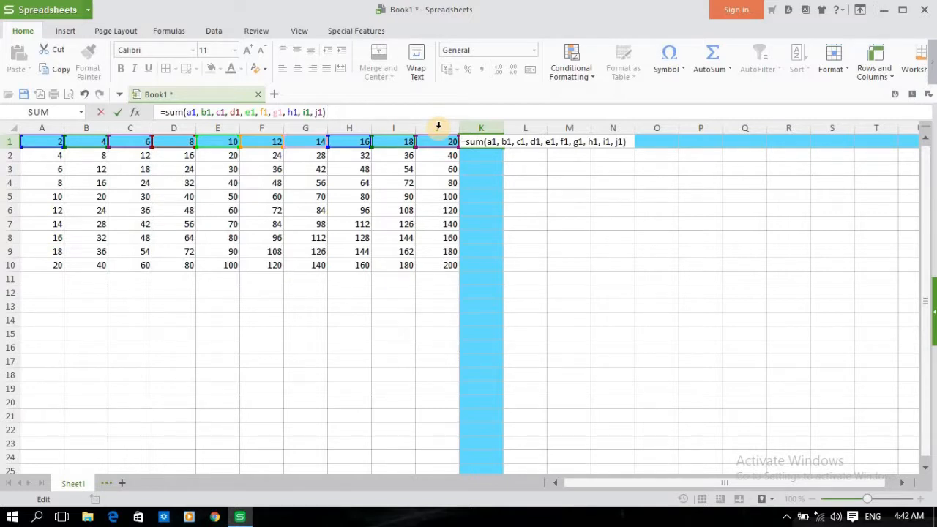
key(Return)
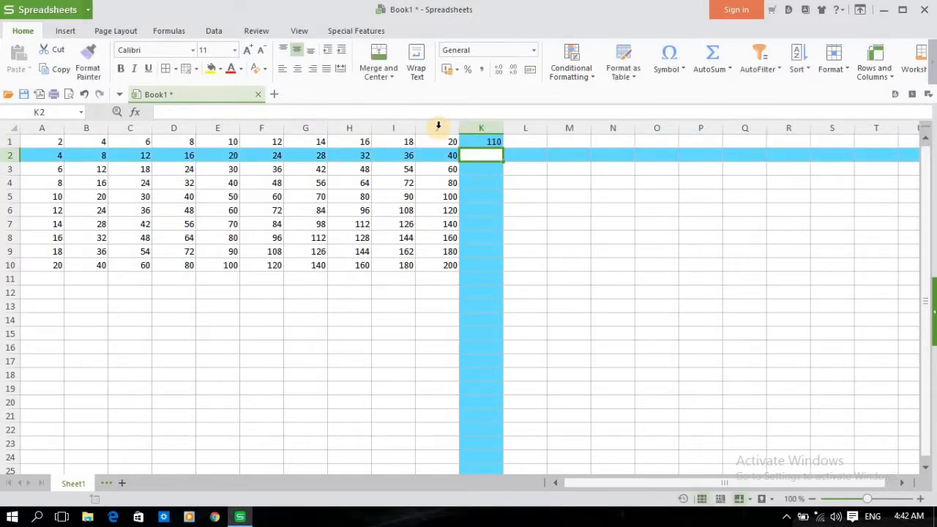
- Begin a SUM formula in cell K2 with the colon range a1:J2
click(494, 142)
text(=)
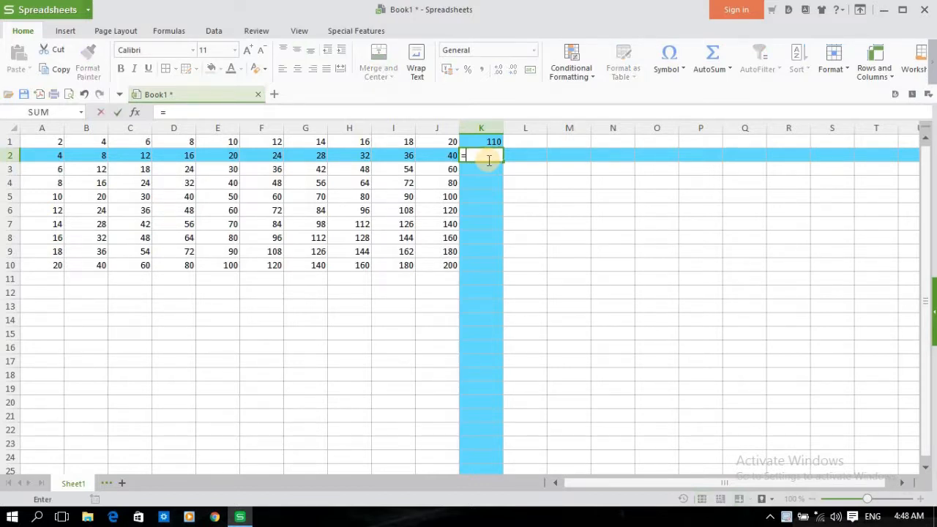
text(sum)
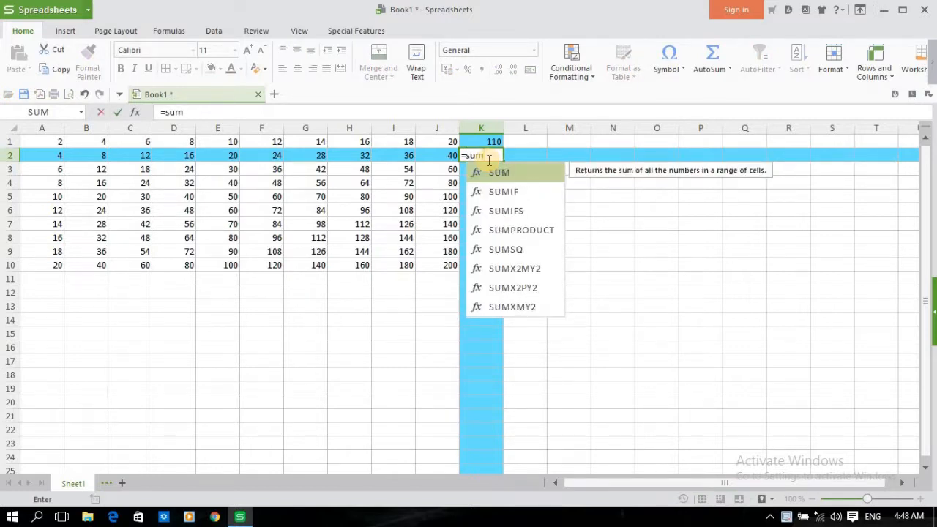
text(()
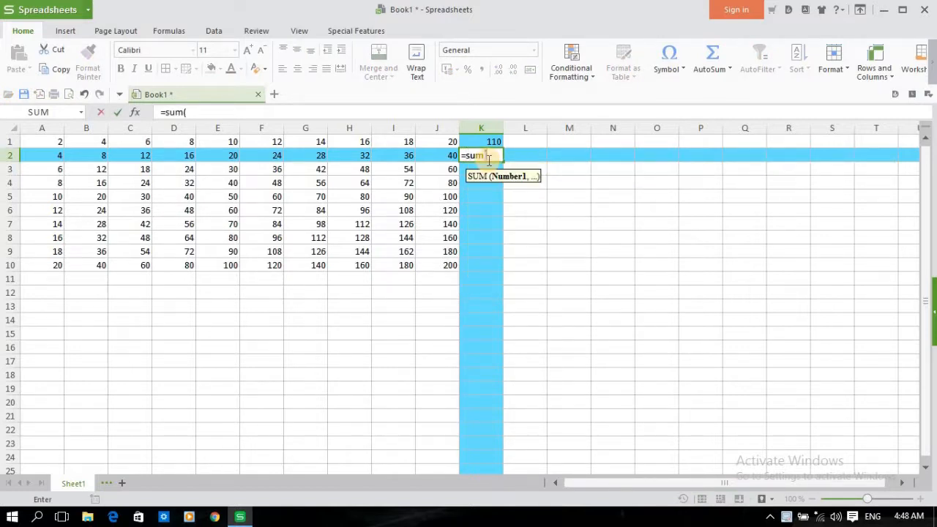
text(a1:)
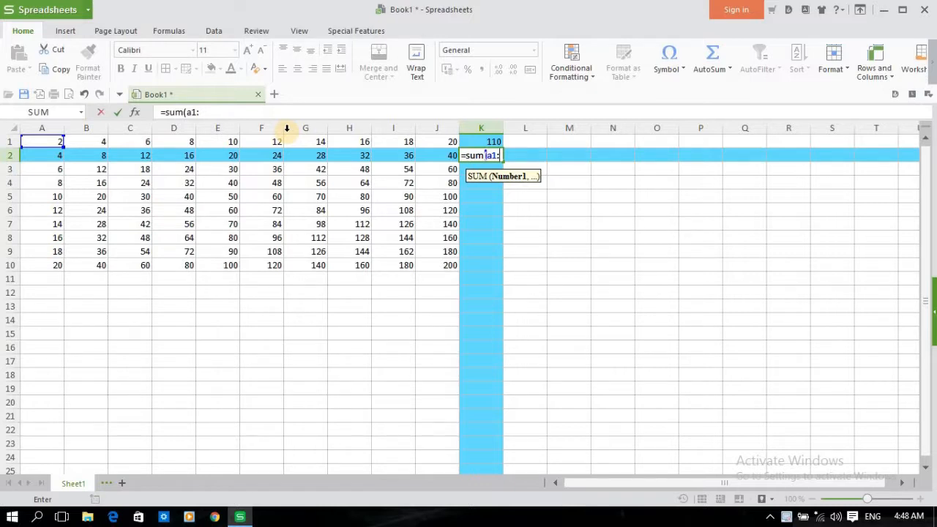
click(440, 160)
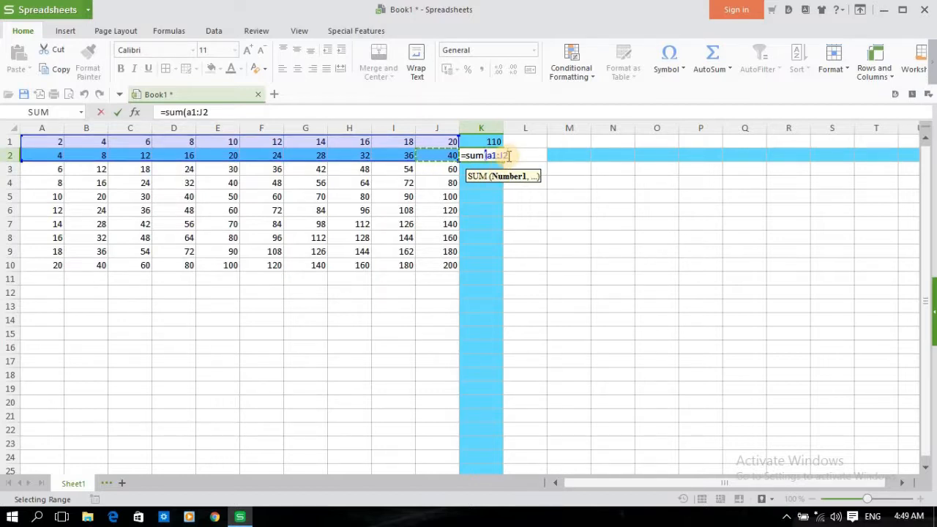
- Correct the start of the range in K2's SUM formula to a2, close the parenthesis and commit =sum(a2:J2)
click(489, 155)
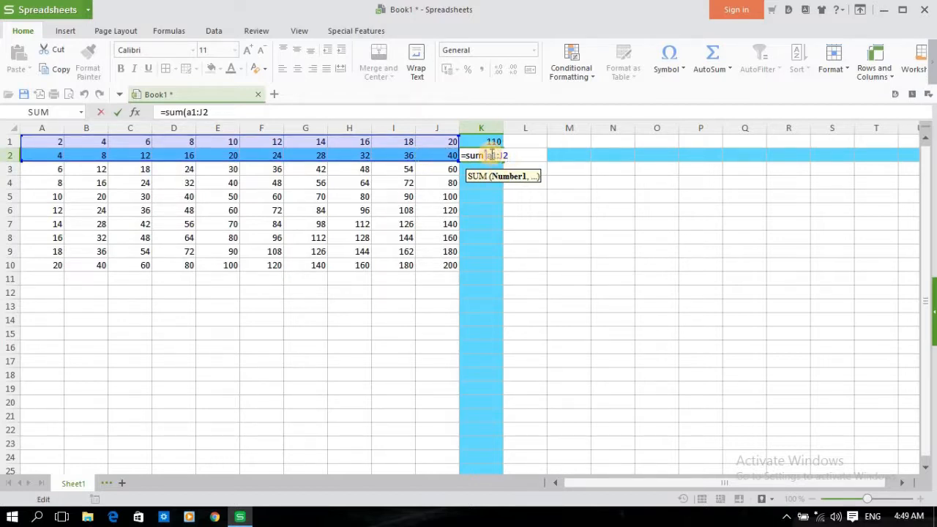
key(BackSpace)
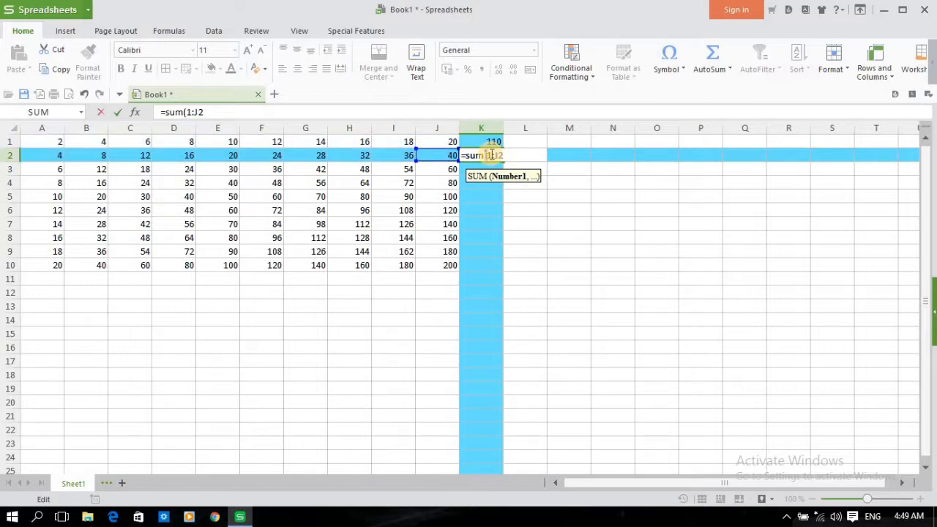
text(a)
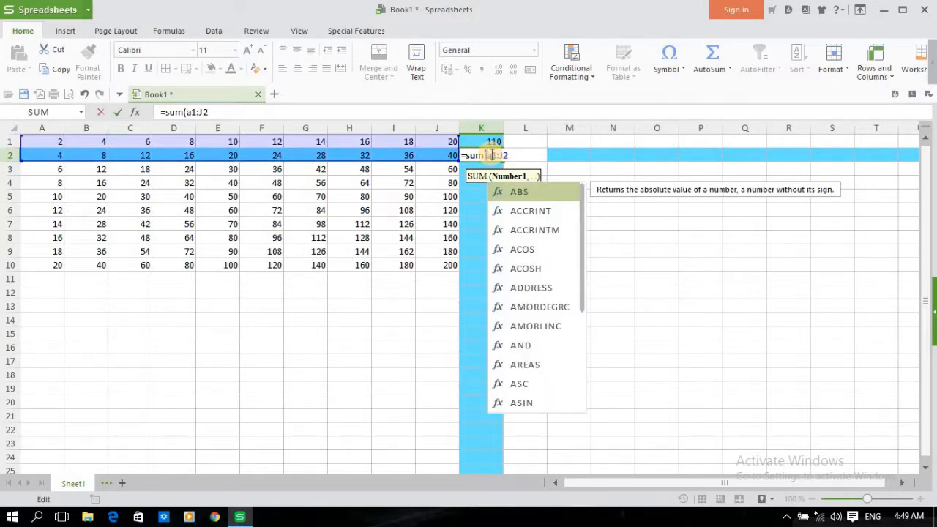
text(2)
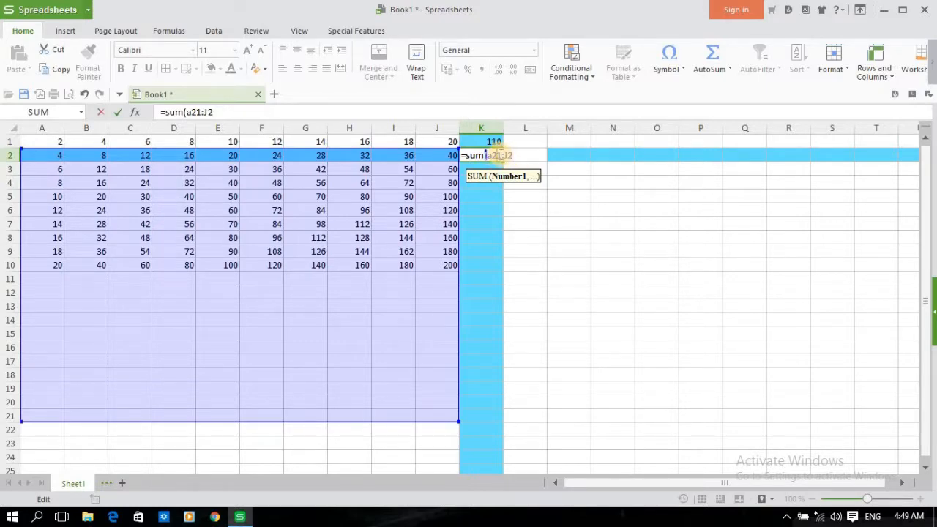
key(Delete)
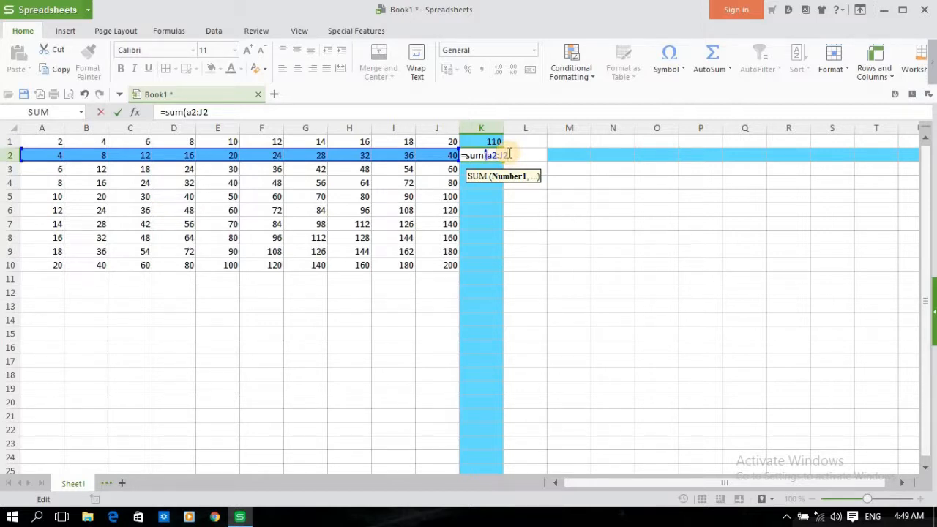
text())
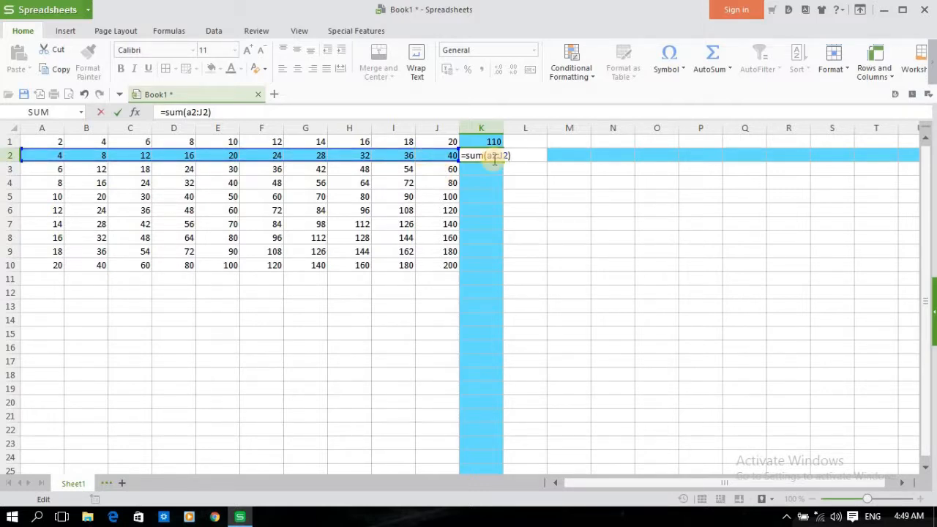
key(Return)
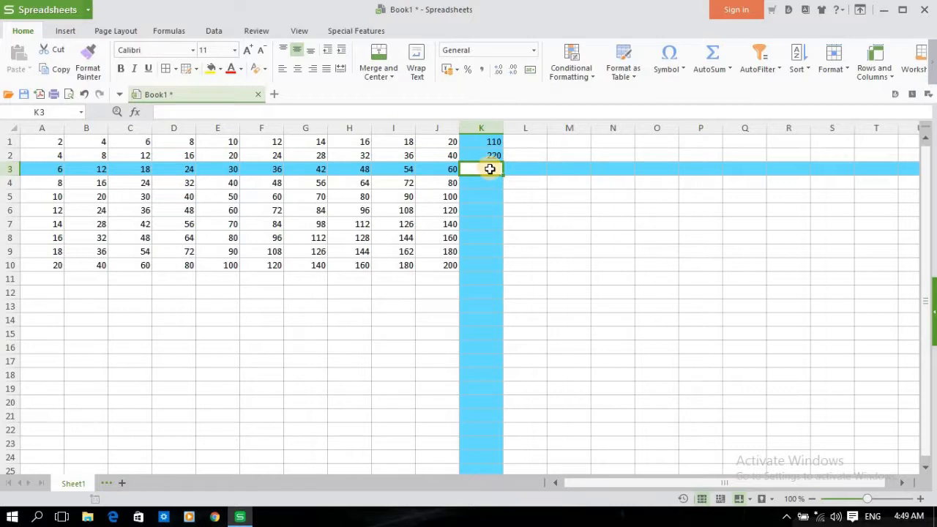
click(685, 68)
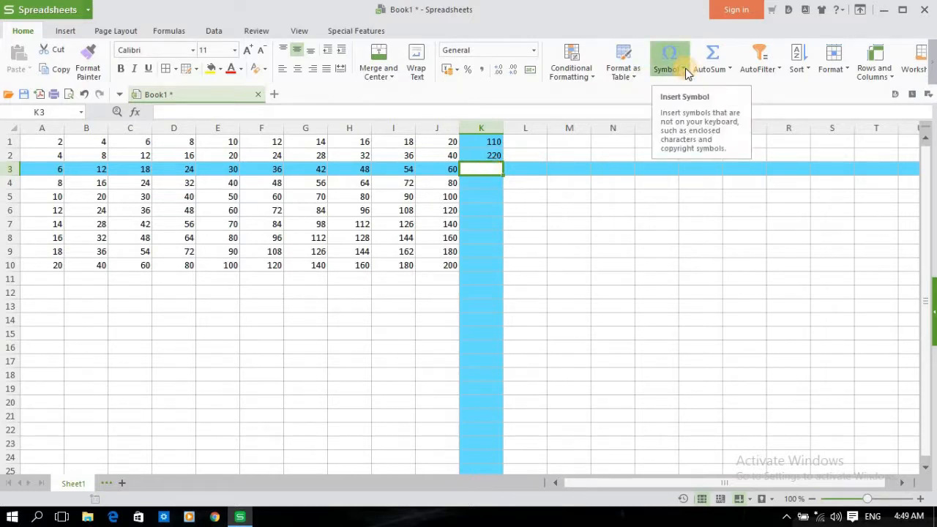
click(724, 69)
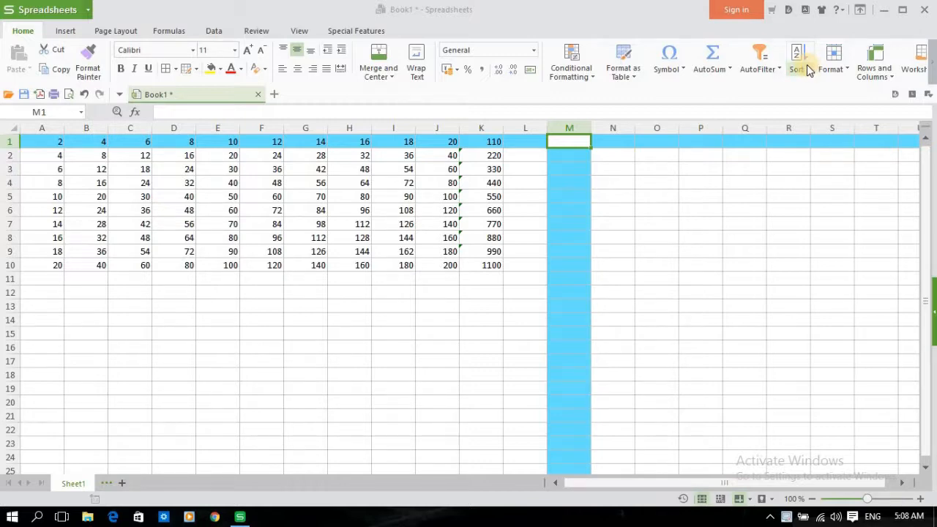
click(807, 66)
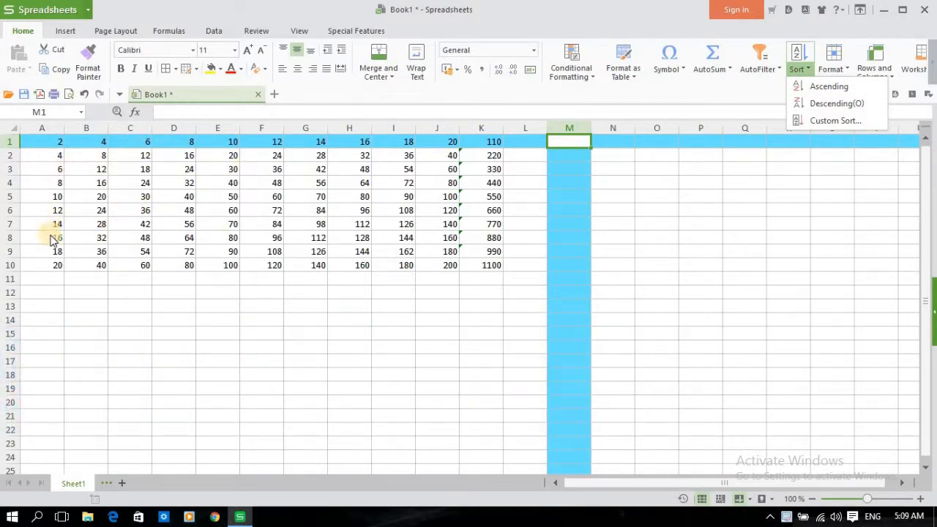
click(60, 266)
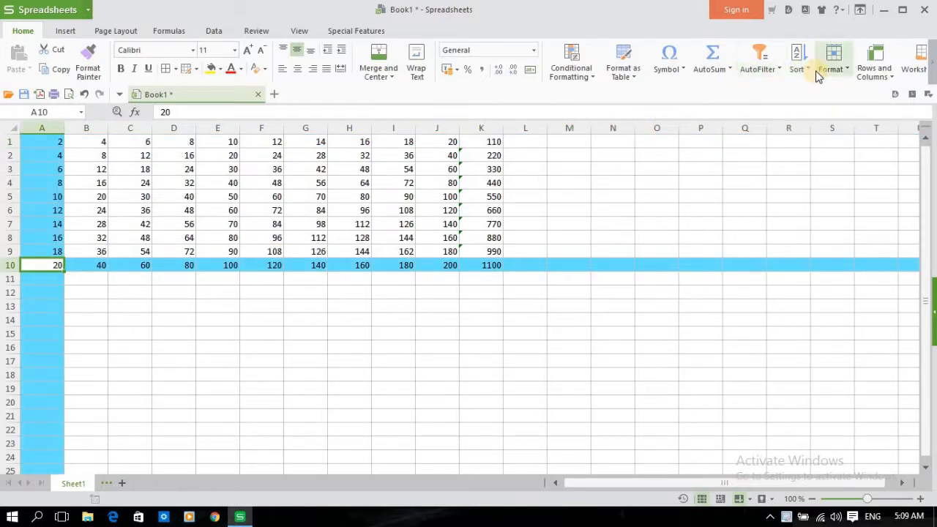
- Enter 1 in N1 and 2 in N2, and extend the number series down to 10 in N10
click(610, 139)
text(1)
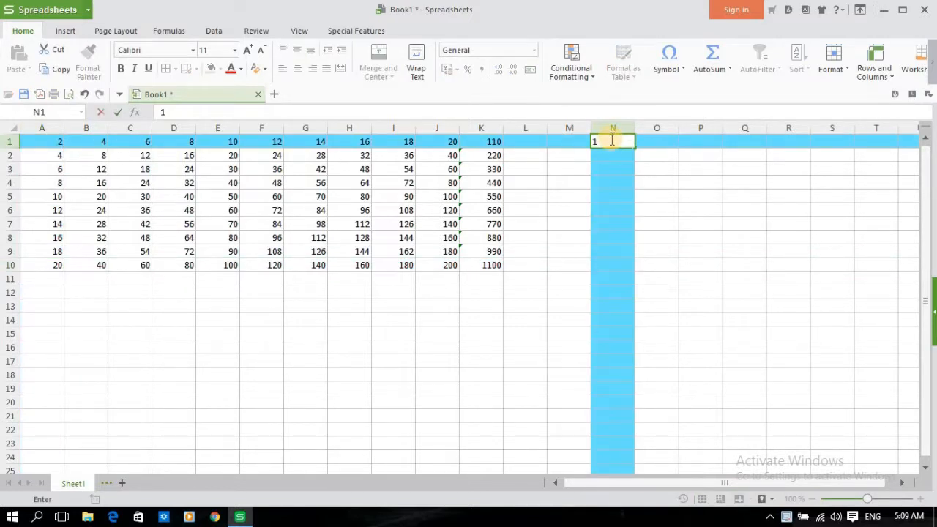
click(610, 155)
text(2)
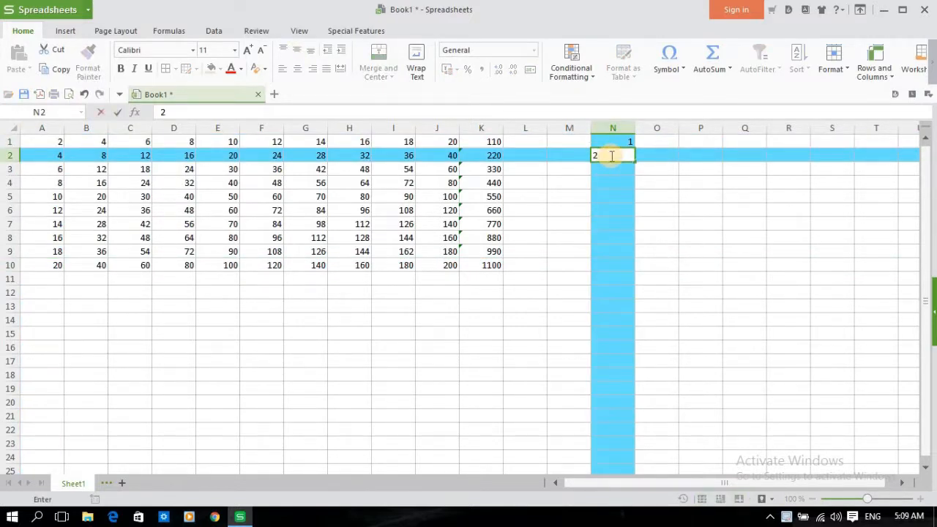
click(629, 143)
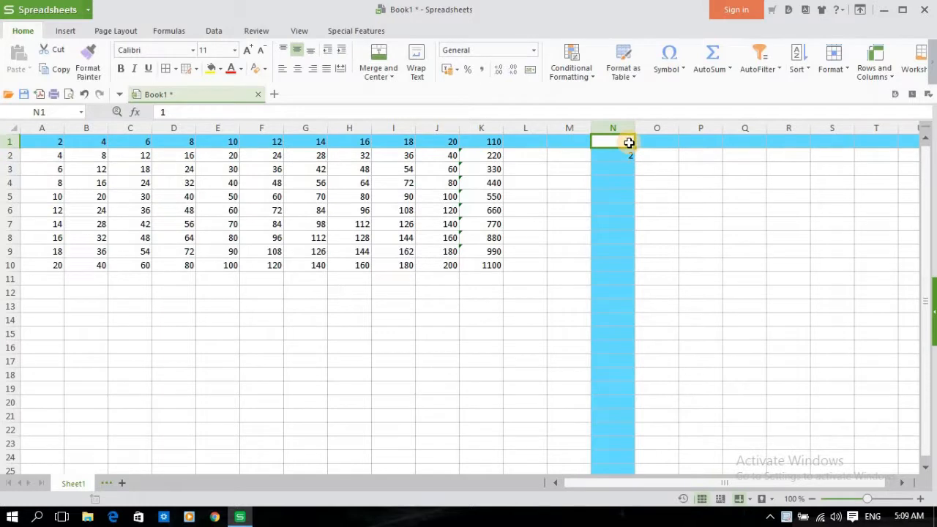
drag(628, 146, 632, 263)
- Sort the numbers in N1:N10 in ascending order, followed by descending order
click(806, 65)
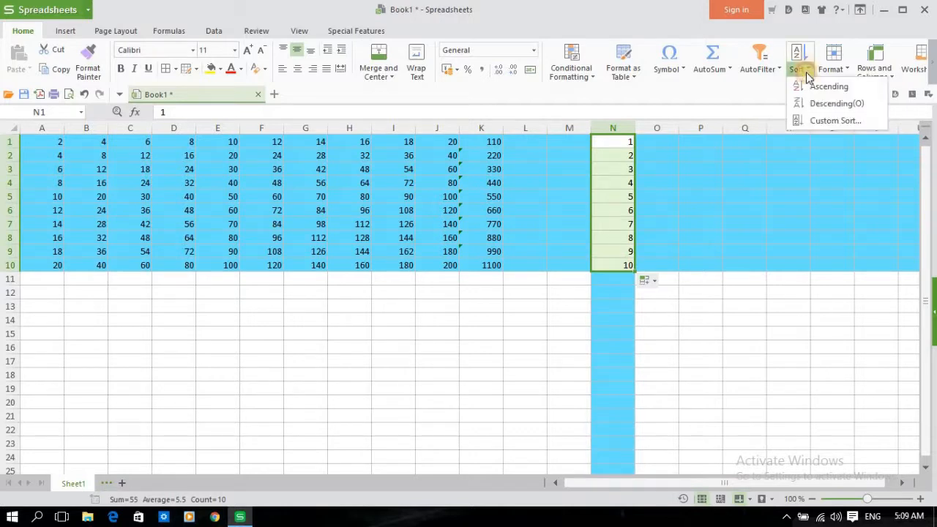
click(813, 87)
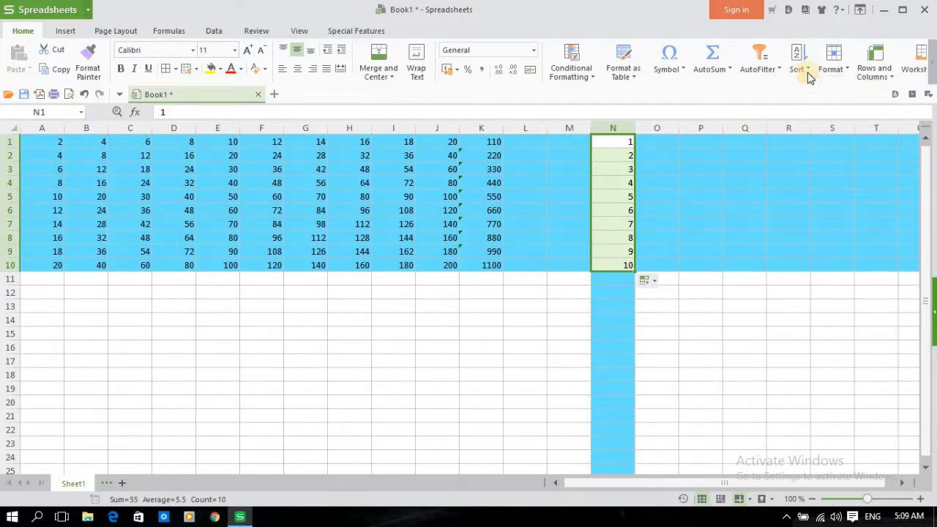
click(808, 72)
click(812, 98)
- View the Custom Sort settings for column N and dismiss them without changes
click(803, 70)
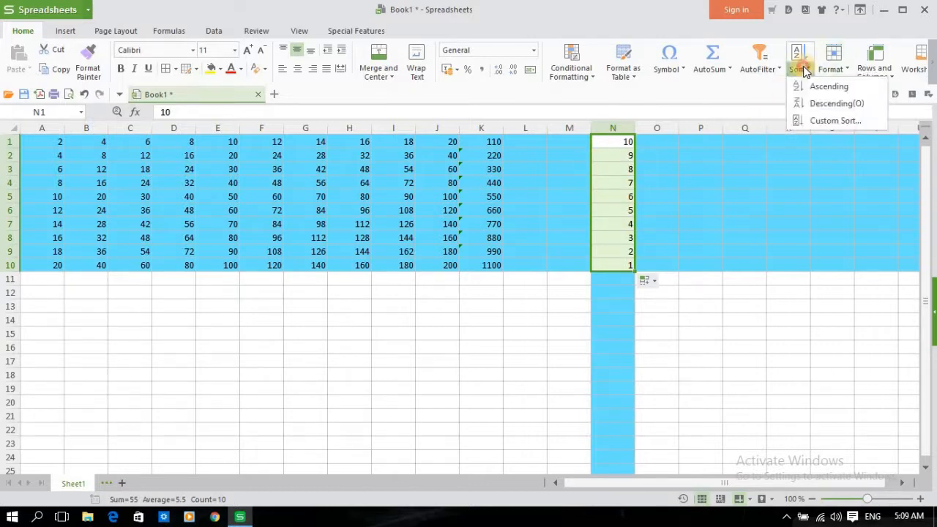
click(802, 125)
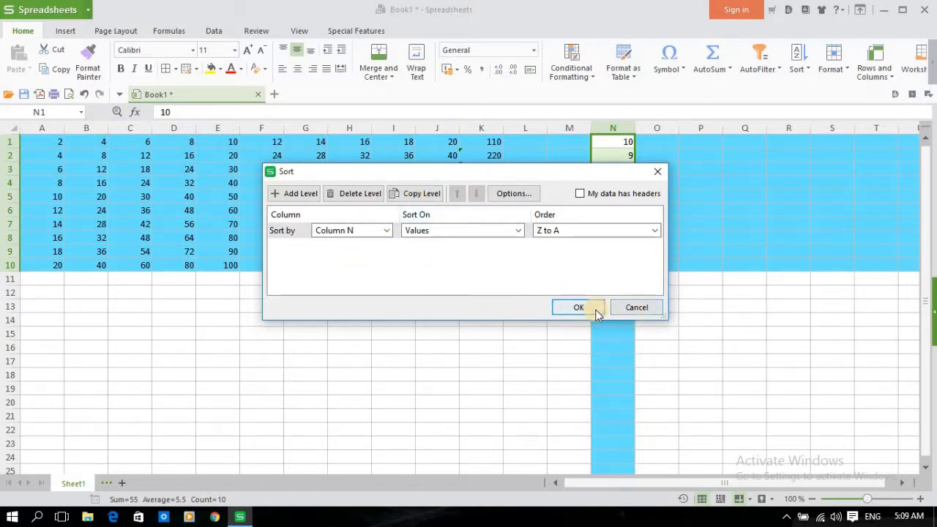
click(654, 174)
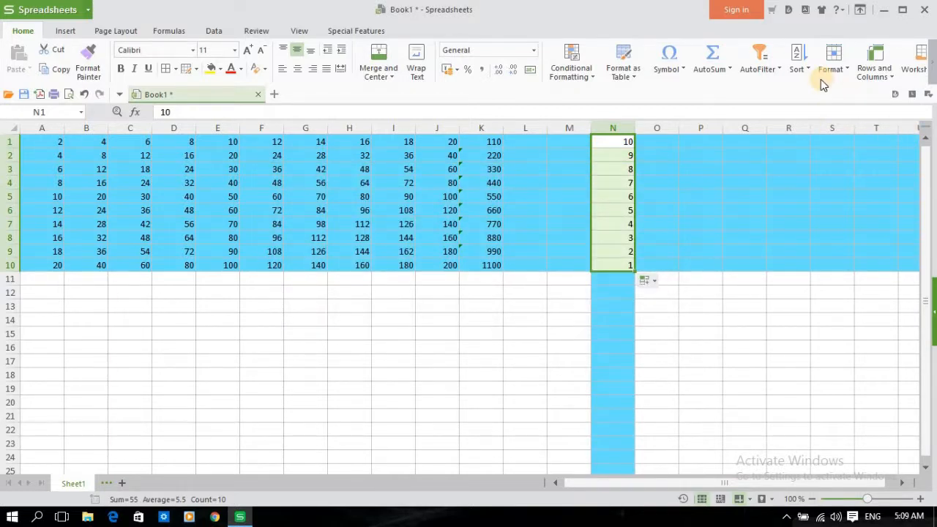
- Clear everything, both contents and formats, from cells N1:N10
click(847, 71)
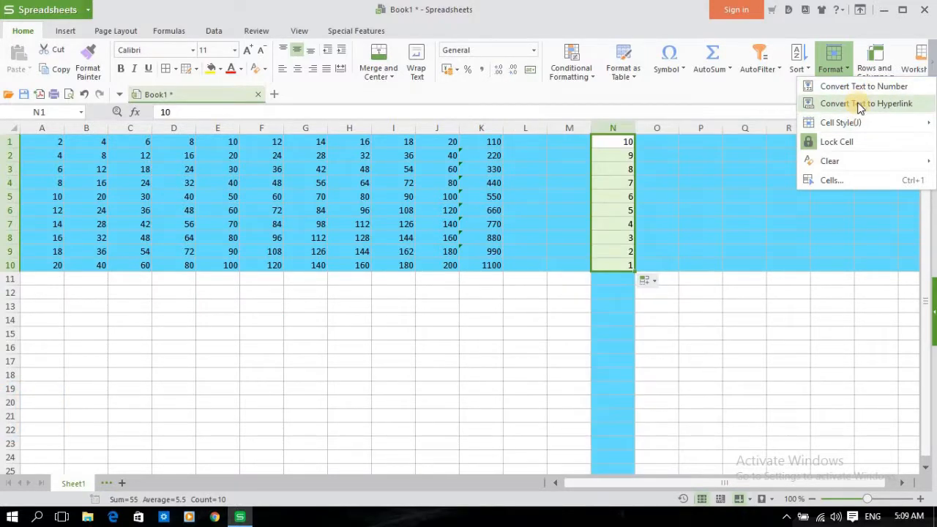
mouse_move(866, 126)
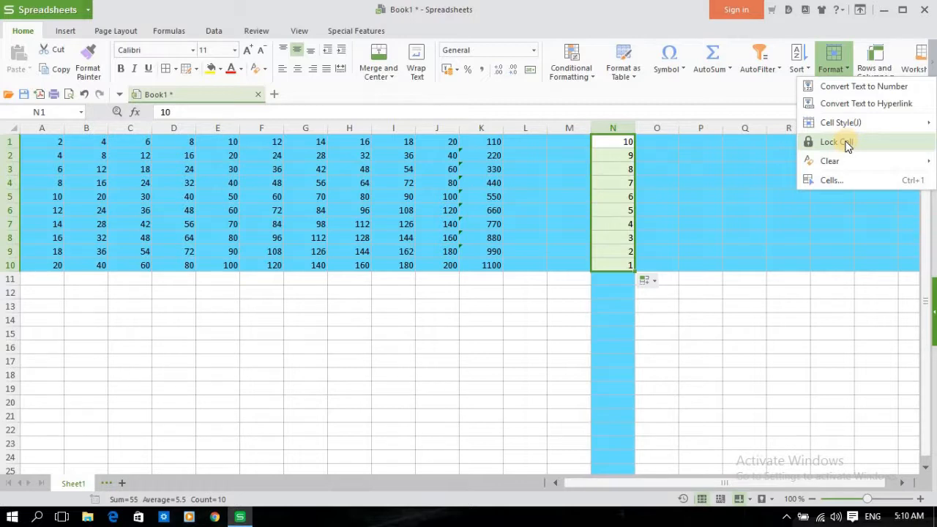
mouse_move(852, 166)
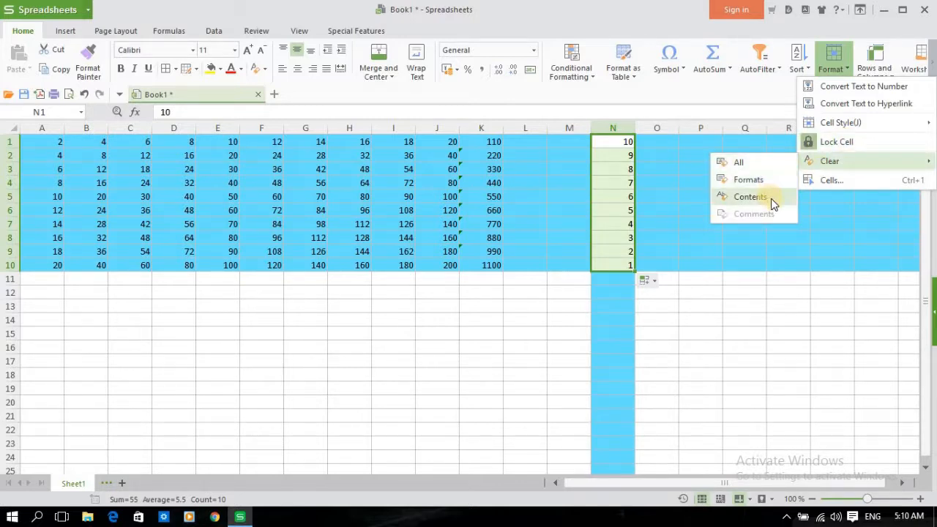
click(738, 161)
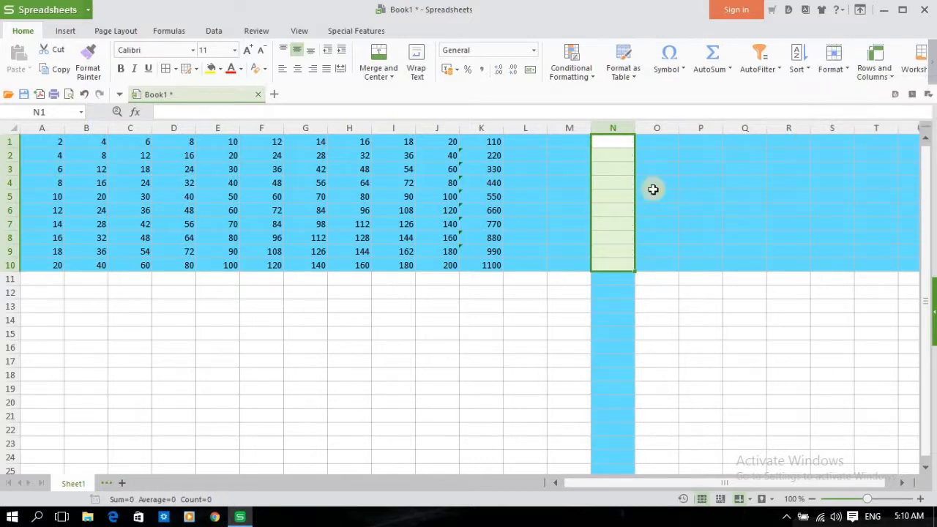
- Open the Format Cells settings for N1 and review the number, alignment, font, border, patterns and protection options
click(630, 147)
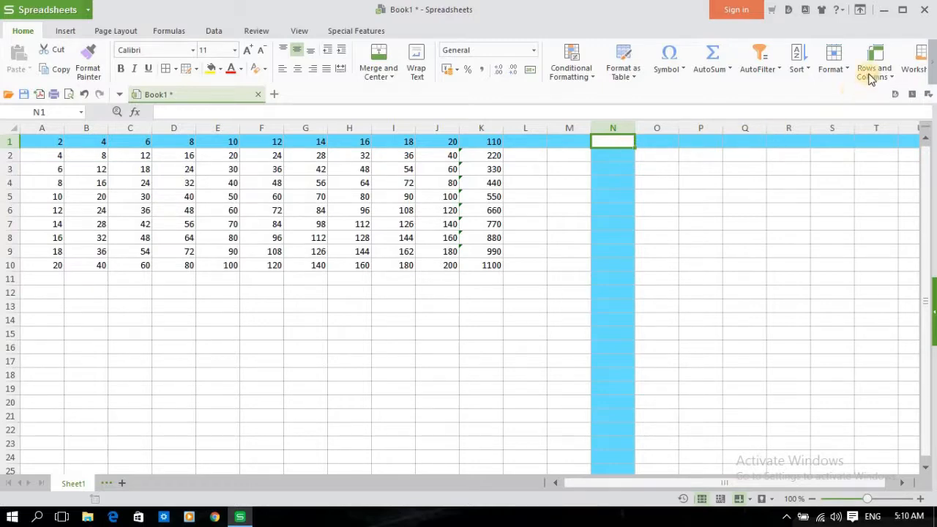
click(832, 58)
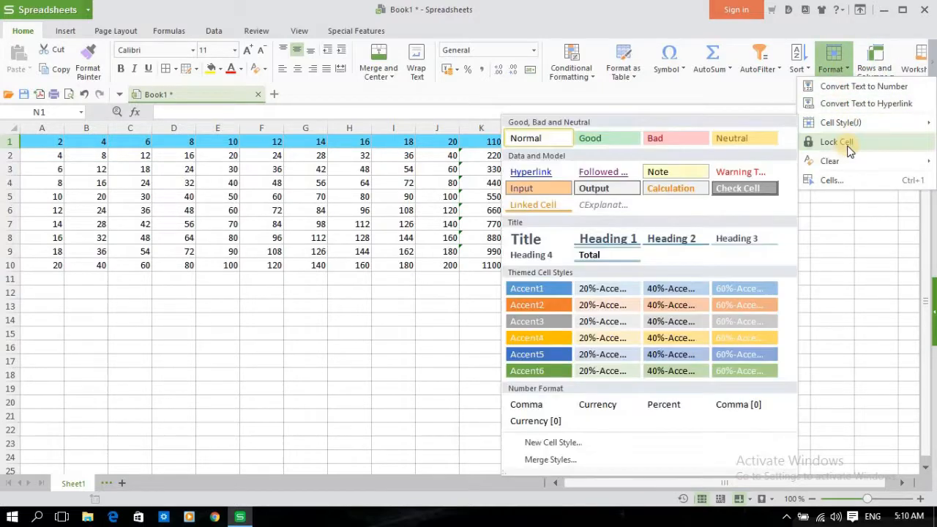
mouse_move(849, 165)
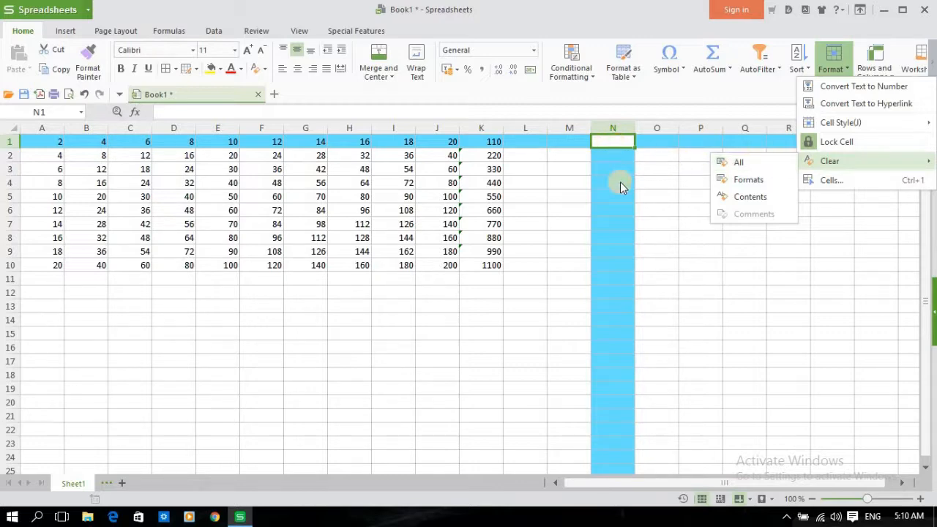
click(851, 179)
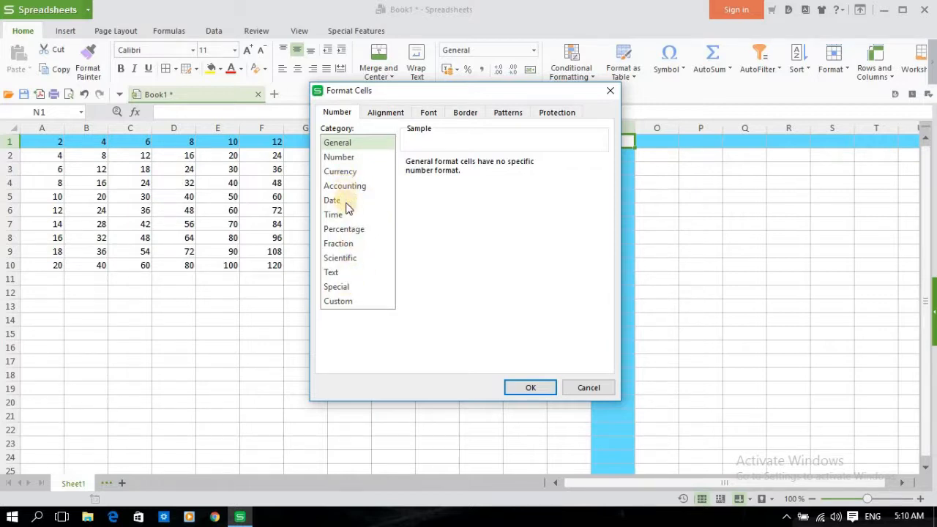
click(400, 116)
click(428, 114)
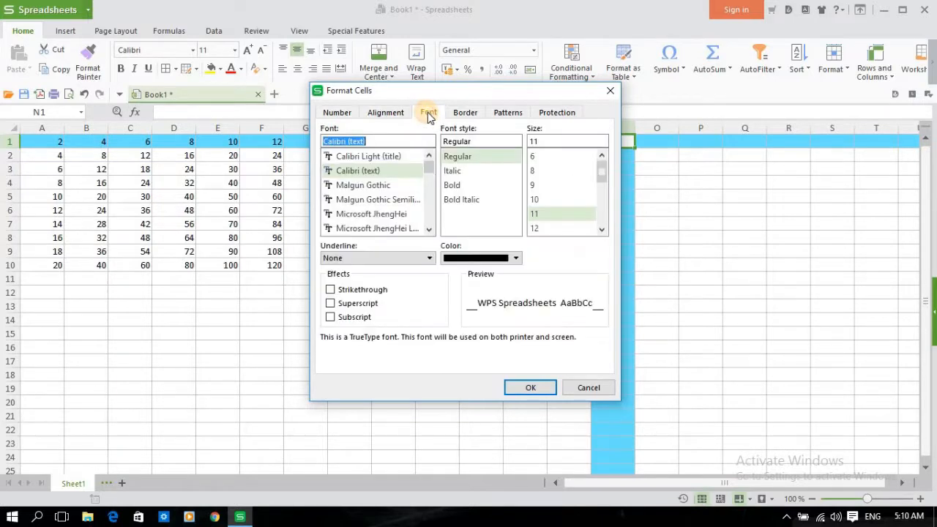
click(464, 113)
click(502, 114)
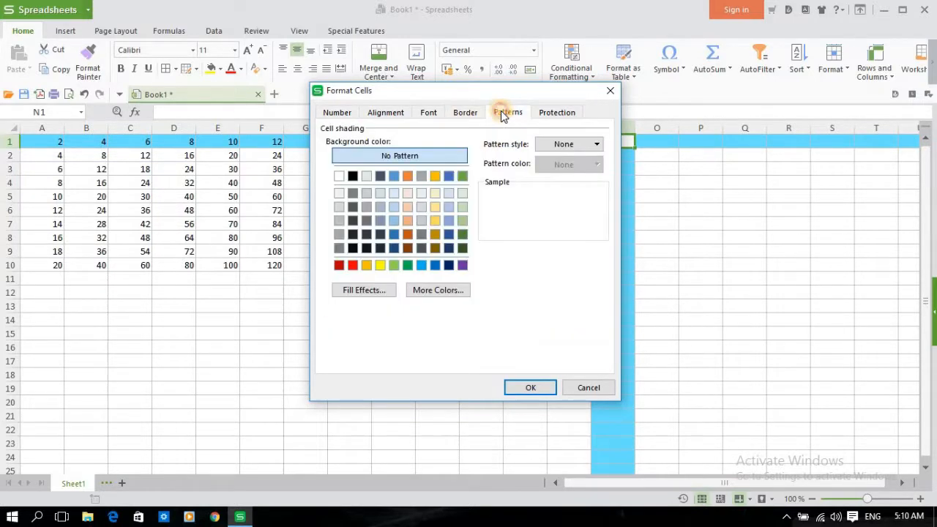
click(550, 110)
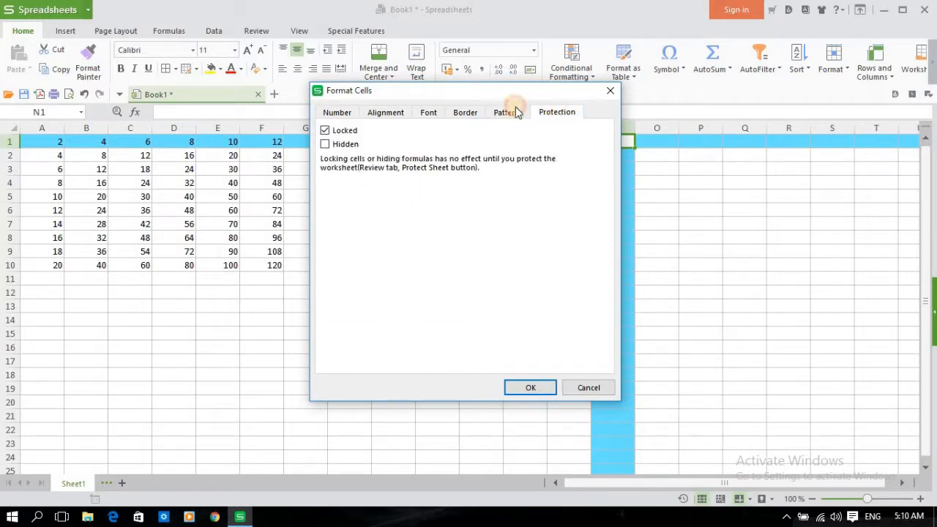
- Review the alignment, font, border, patterns and protection settings for N1 once more and accept them without changes
click(395, 117)
click(424, 115)
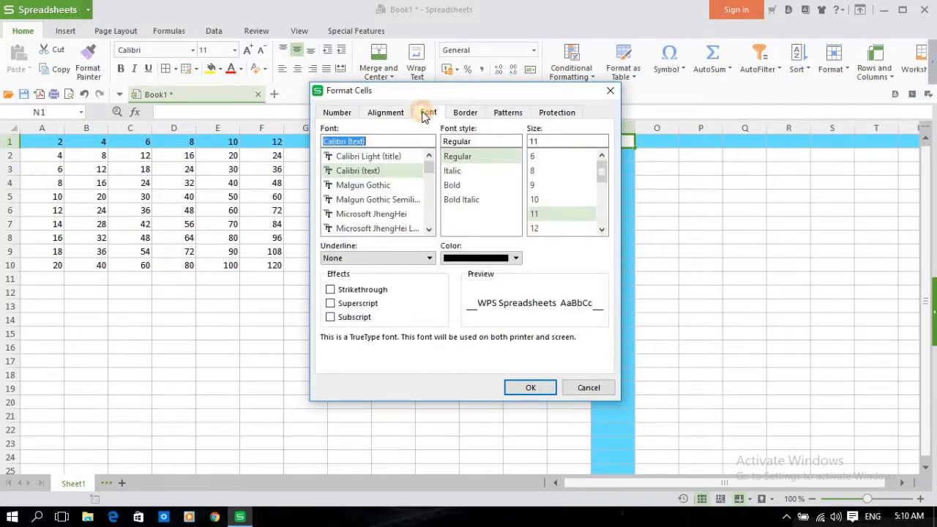
click(464, 113)
click(511, 115)
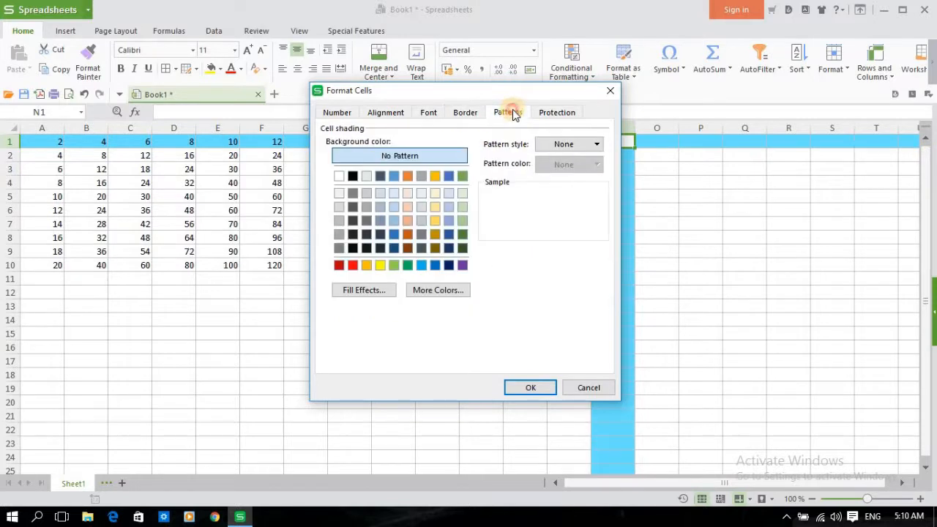
click(550, 112)
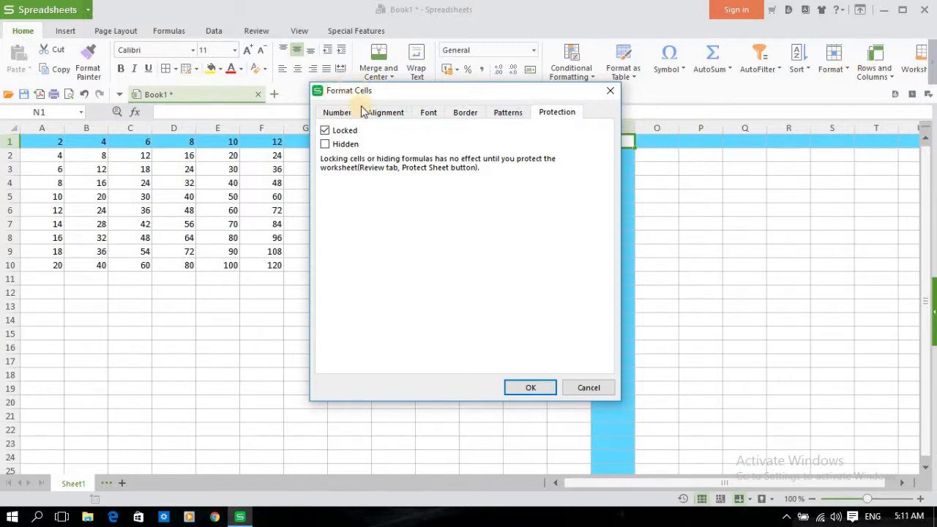
click(538, 386)
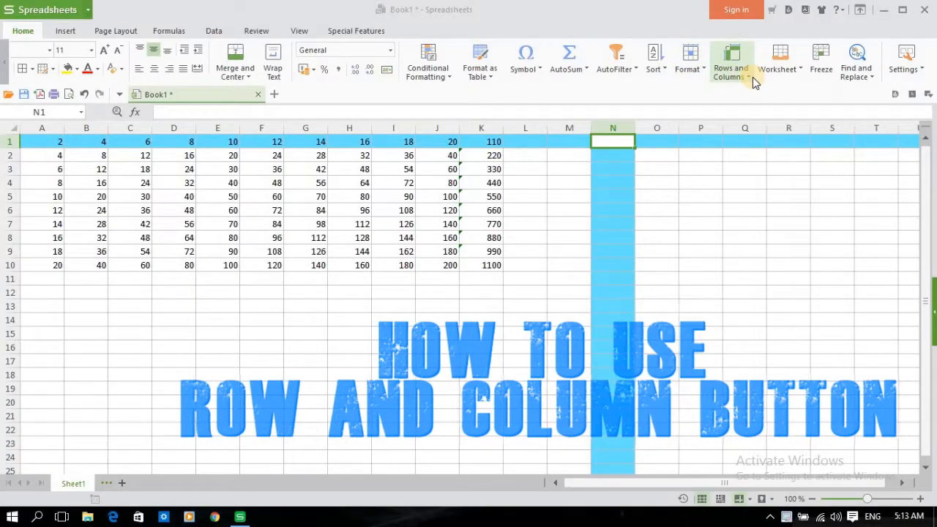
- Review the row and column sizing options and the choices for inserting and deleting cells
click(752, 77)
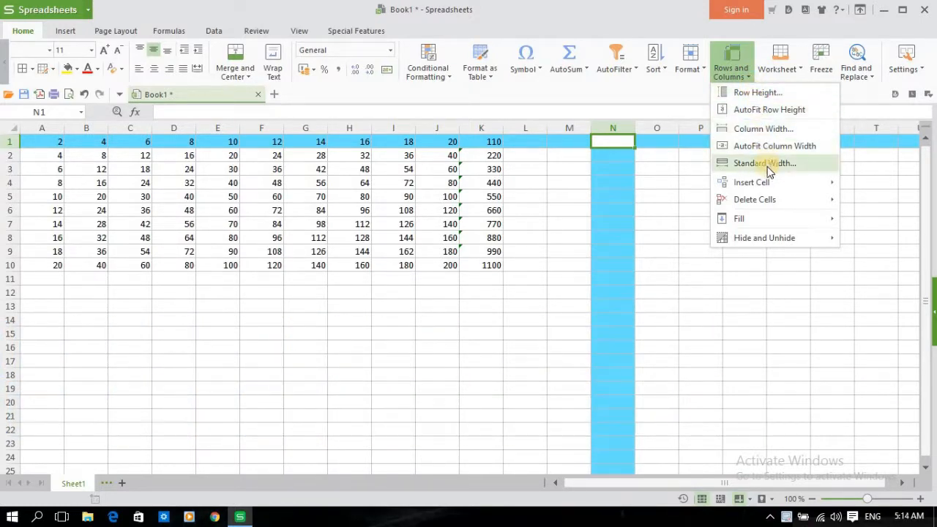
mouse_move(761, 184)
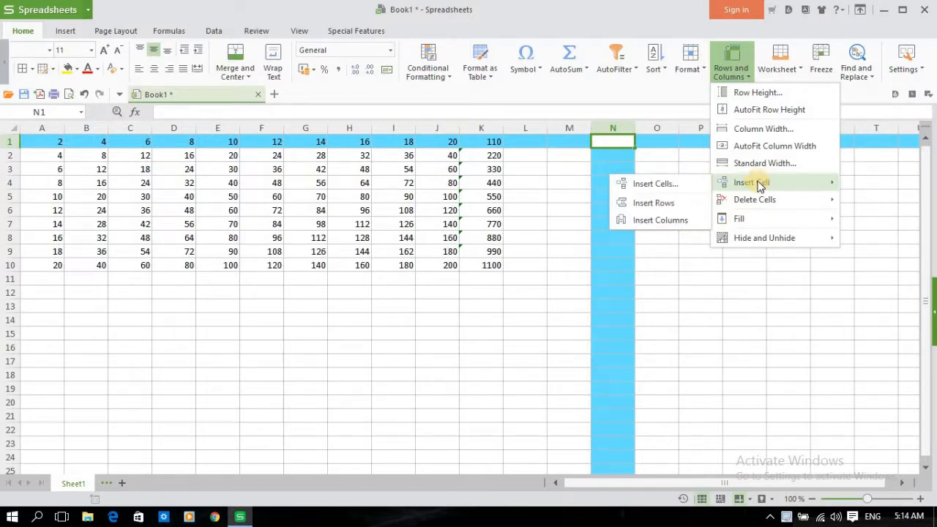
mouse_move(768, 205)
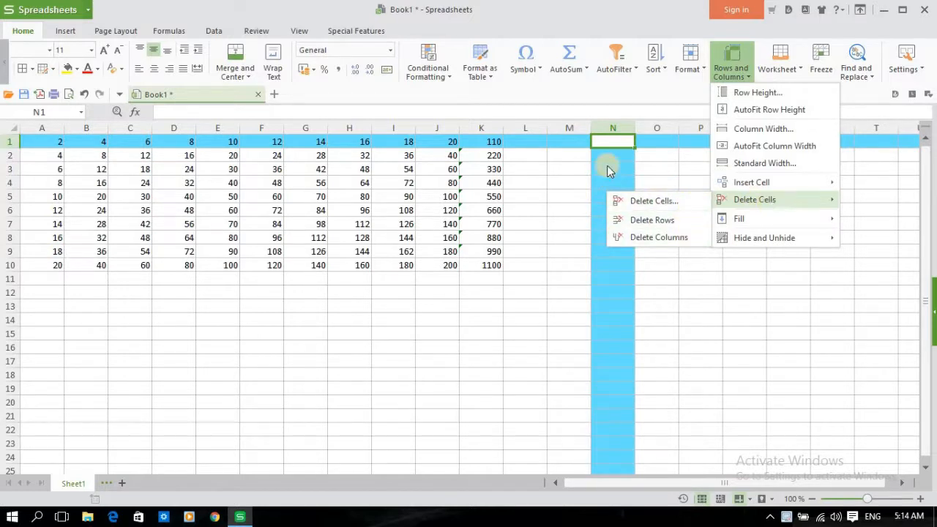
- Enter 1 in N1 and 2 in N2, and extend the number series down to N10
click(607, 140)
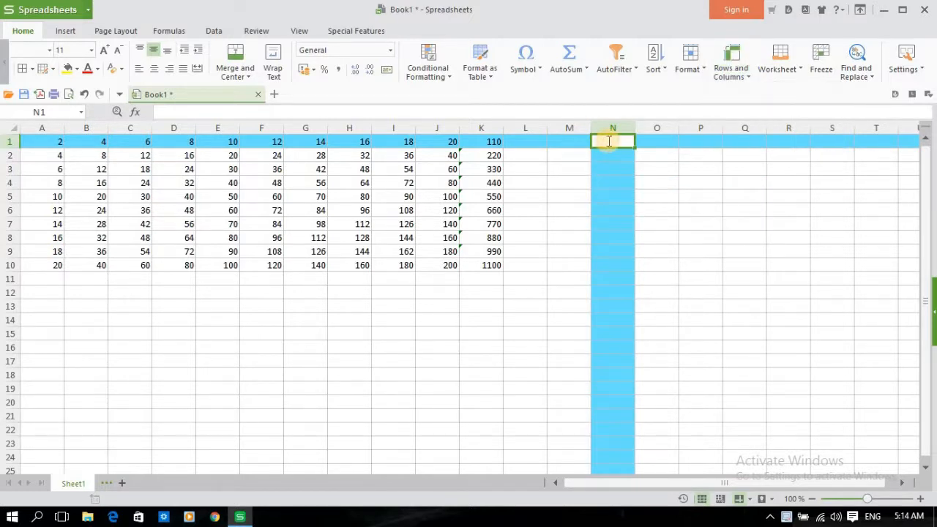
text(1)
click(610, 154)
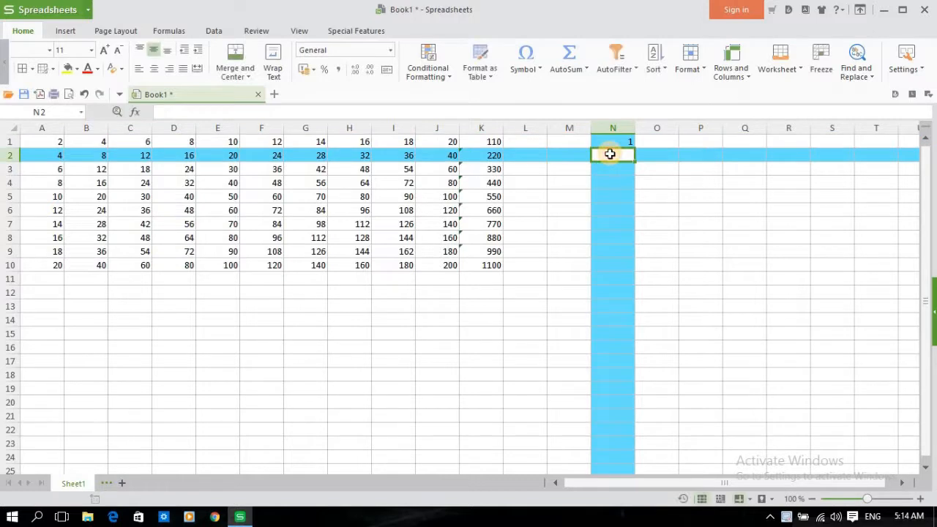
text(2)
click(608, 142)
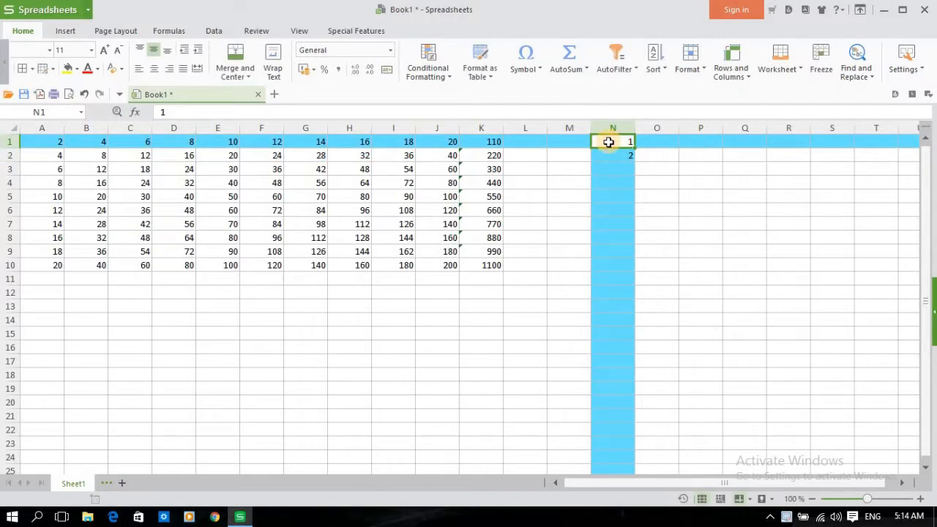
drag(608, 142, 633, 268)
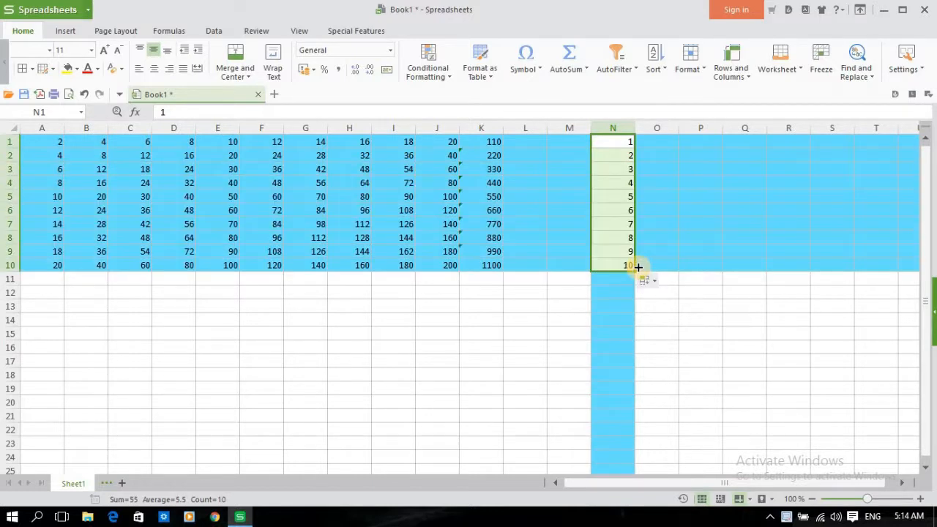
- View the Insert Cells options for N1:N10 and dismiss them without inserting anything
click(748, 79)
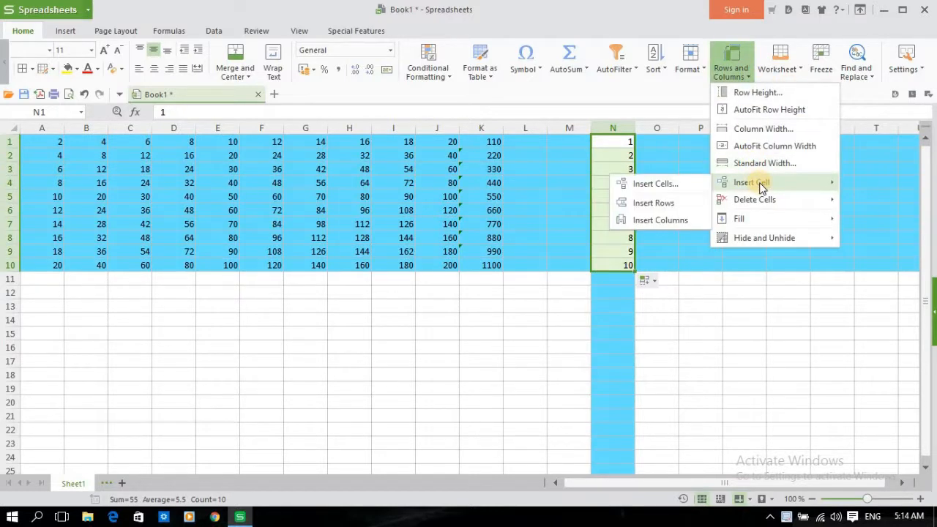
click(674, 183)
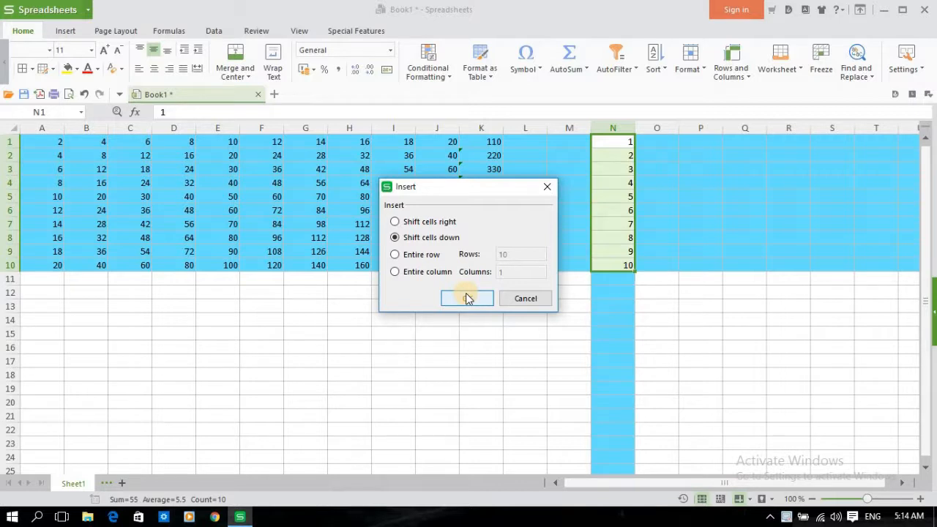
click(518, 300)
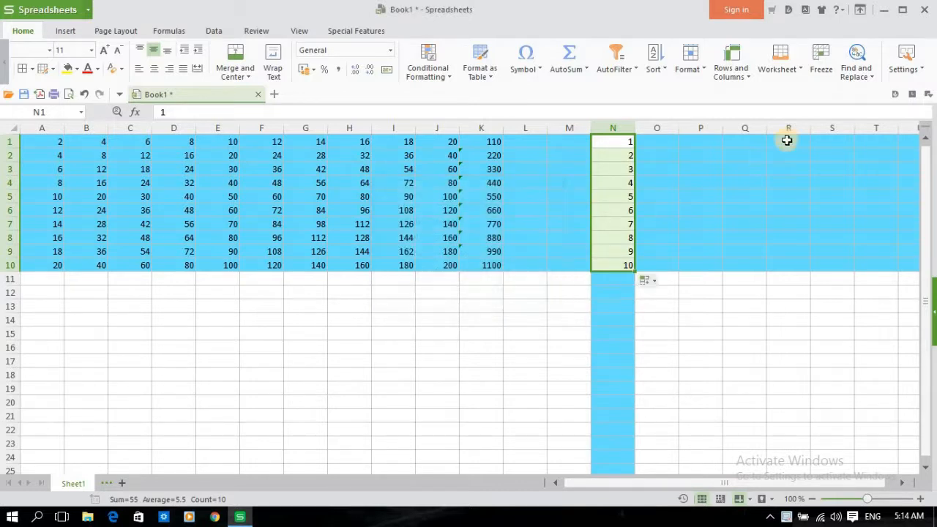
- Delete the cells N1:N10, shifting the remaining cells left
click(750, 78)
mouse_move(747, 199)
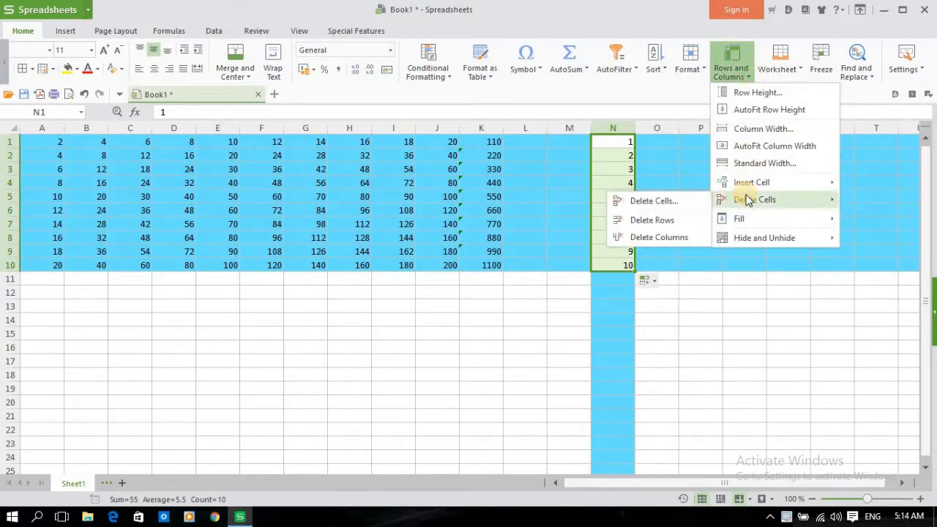
click(692, 206)
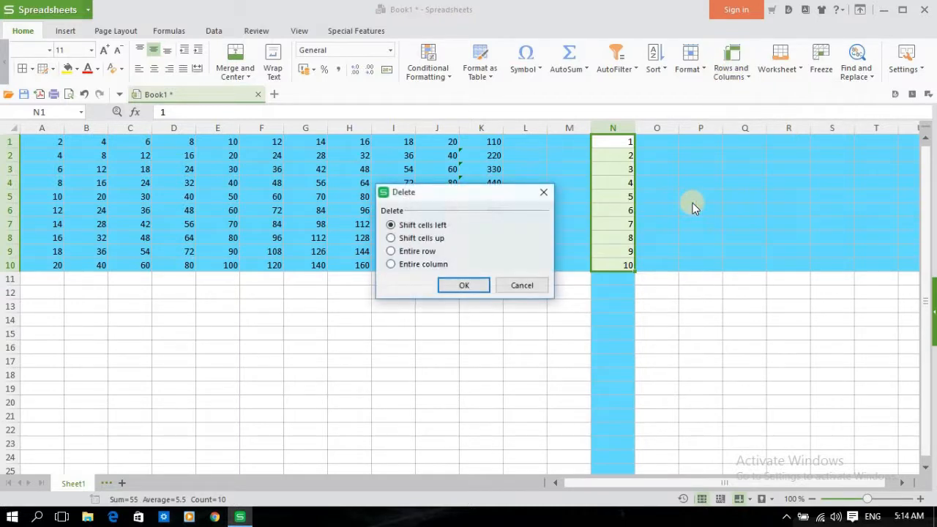
click(468, 286)
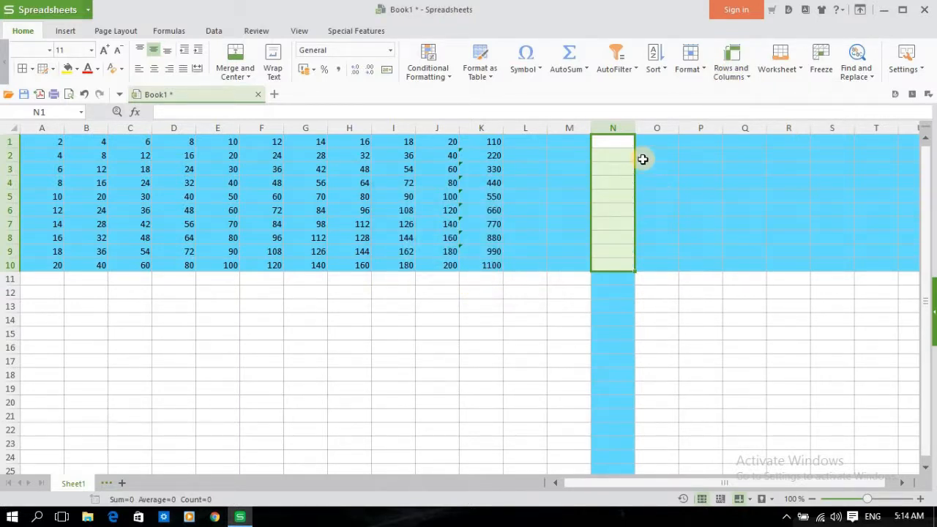
- Review the options for hiding and unhiding rows and columns without applying any
click(745, 76)
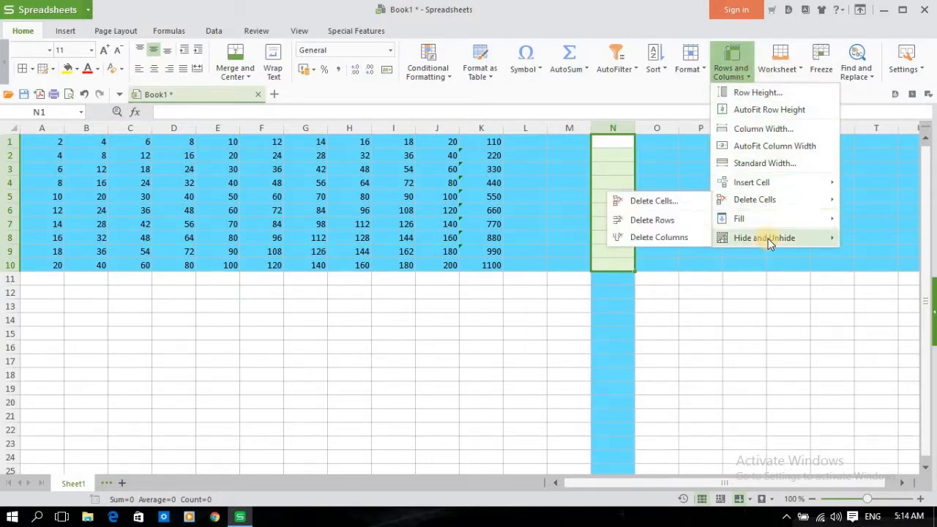
mouse_move(767, 238)
mouse_move(761, 222)
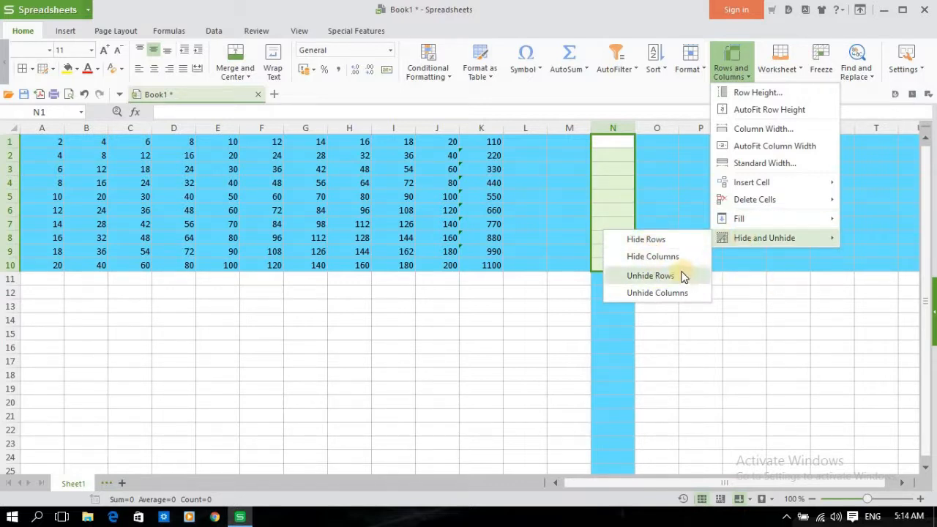
click(753, 283)
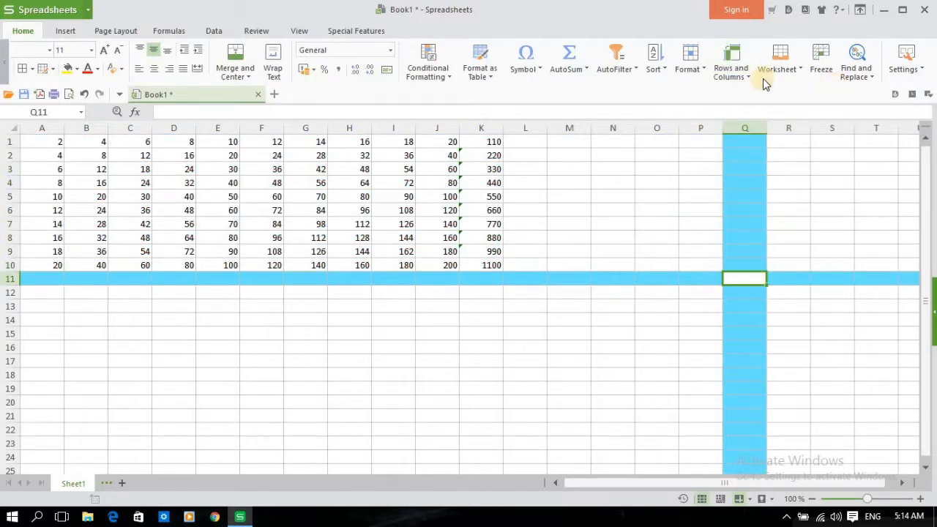
- Review the worksheet options for inserting, deleting, protecting, renaming, moving, colouring and hiding sheets without applying any
click(650, 136)
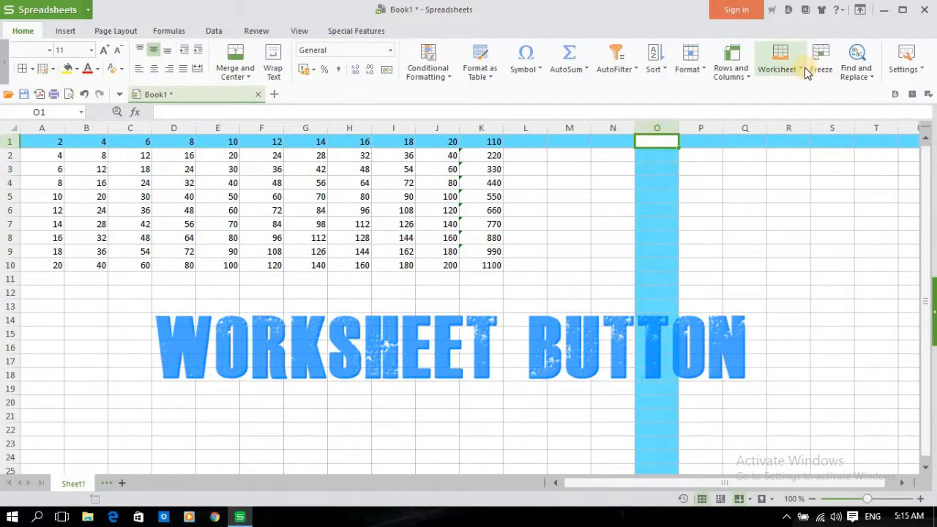
click(804, 67)
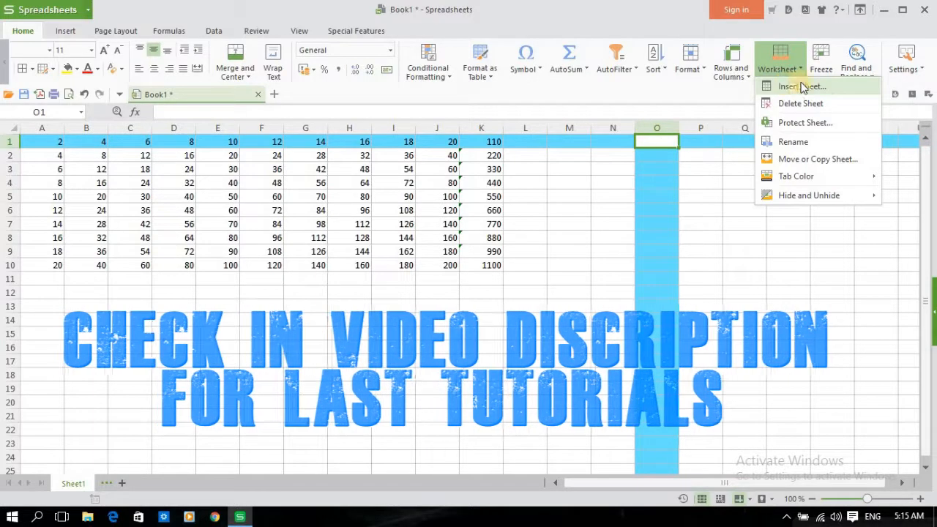
click(893, 170)
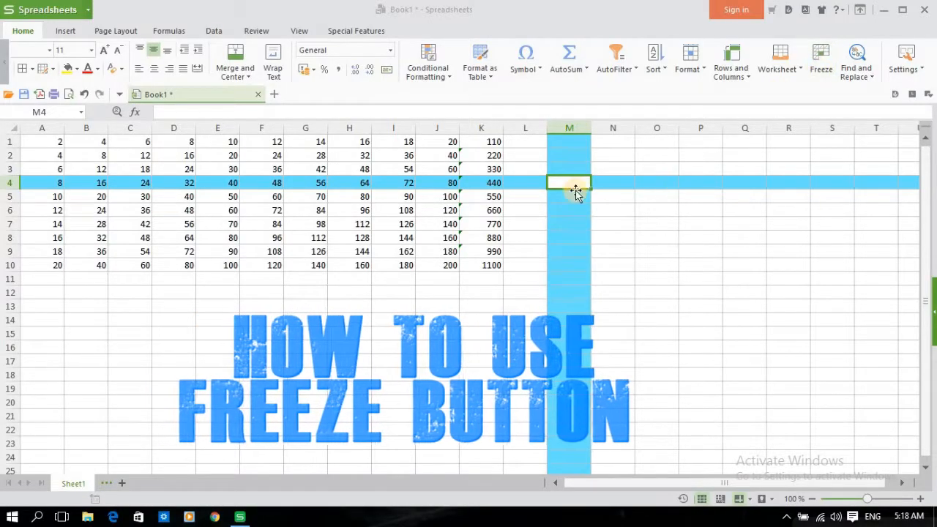
- Freeze the panes at cell K10, so the rows above and the columns before it stay fixed
click(492, 266)
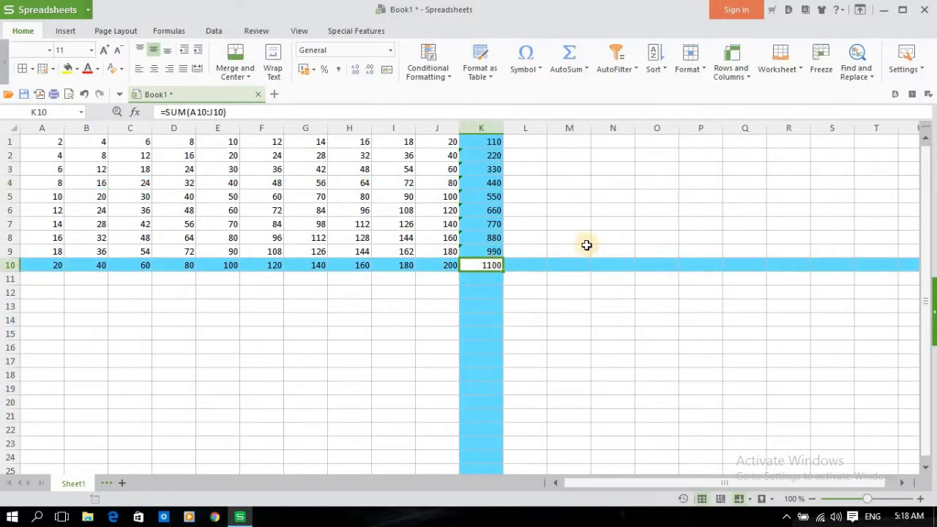
click(820, 71)
click(594, 277)
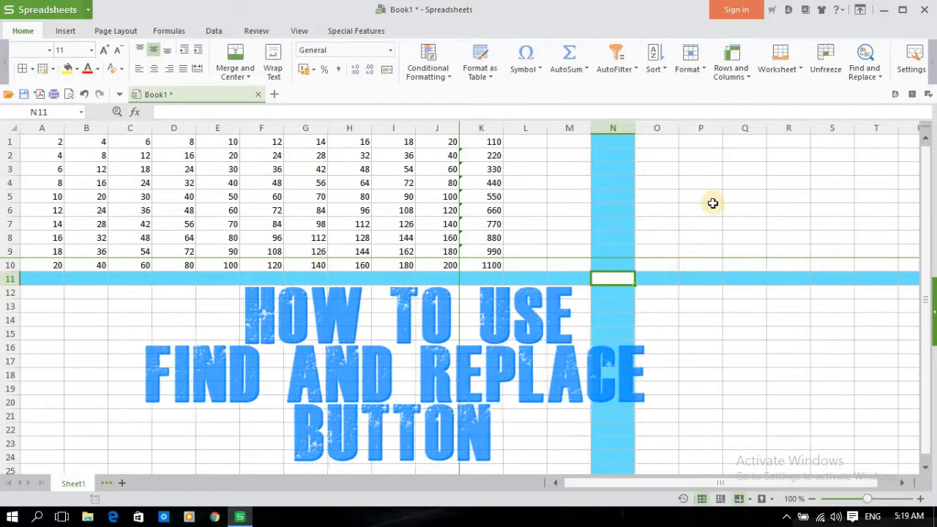
- Find the next cell in the sheet that contains the value 2
click(881, 77)
click(875, 93)
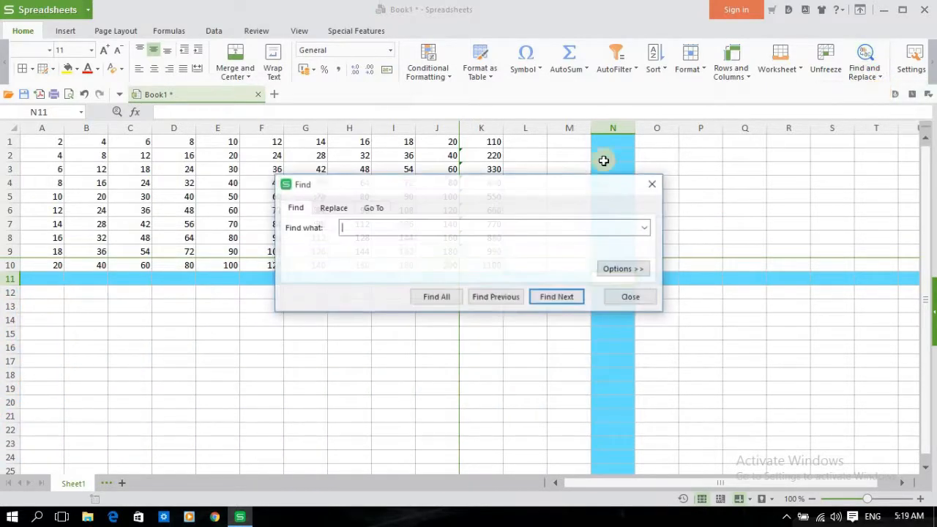
click(368, 228)
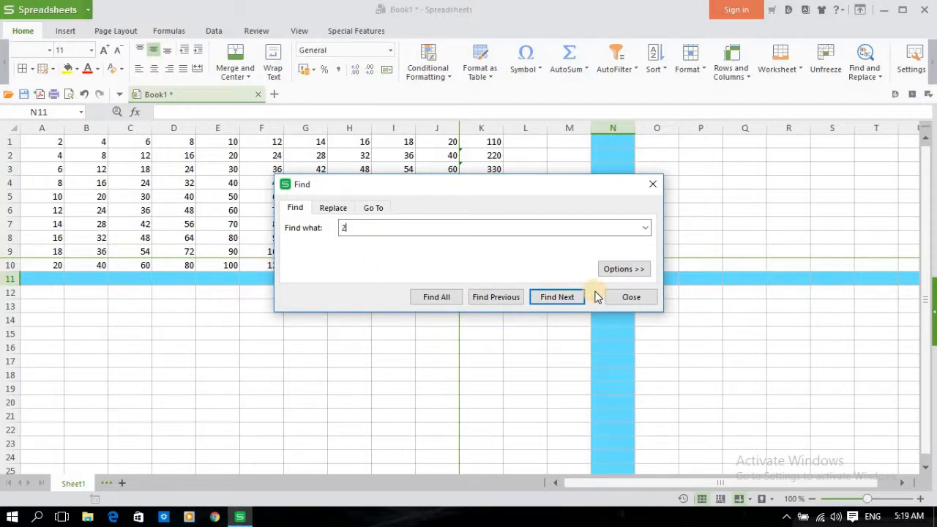
click(571, 300)
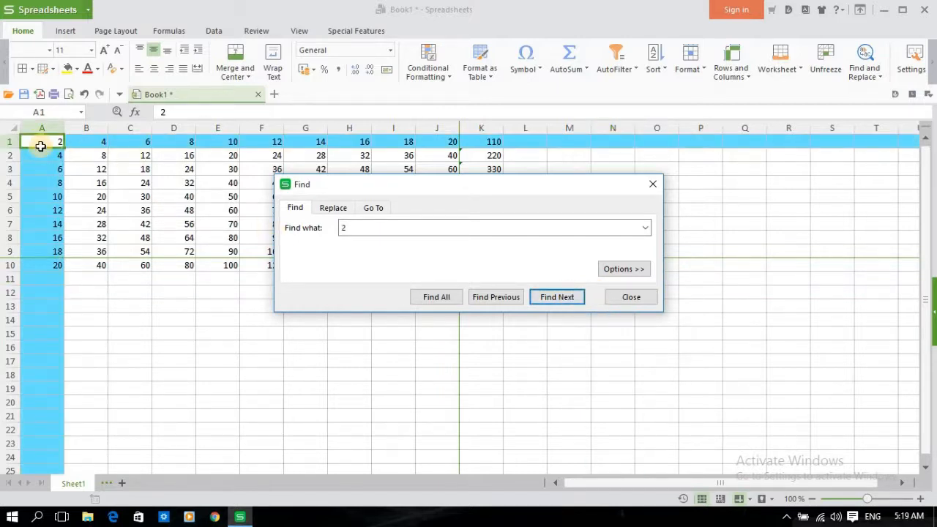
- Replace the 2 in cell A1 with 1 using Find and Replace, and close the dialog
click(336, 208)
click(359, 246)
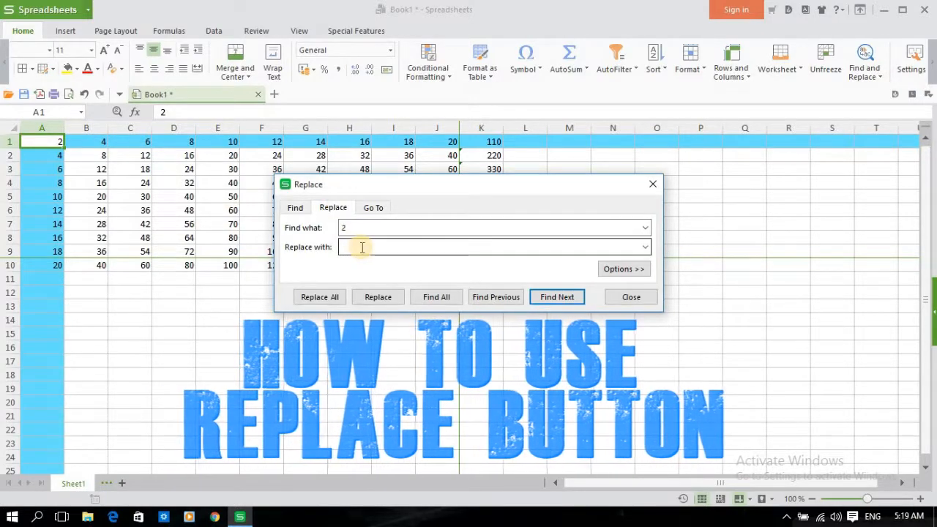
text(2)
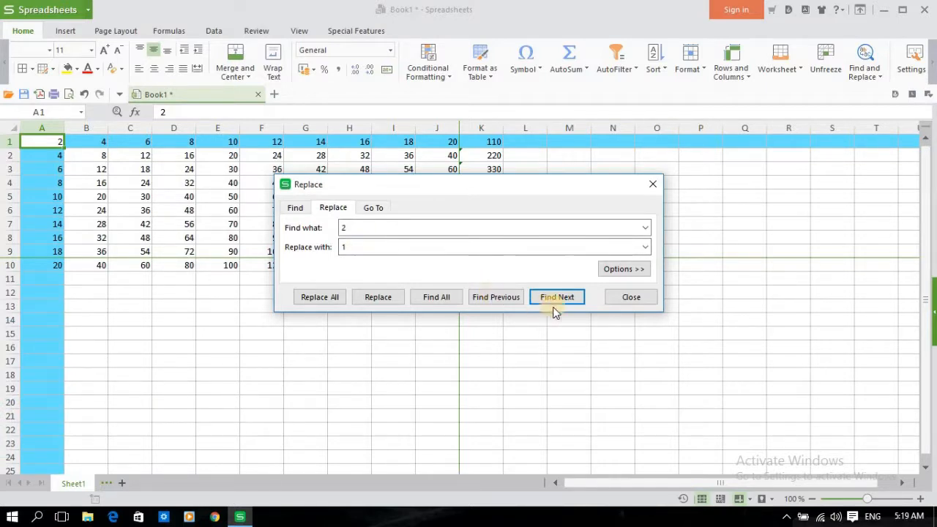
click(377, 297)
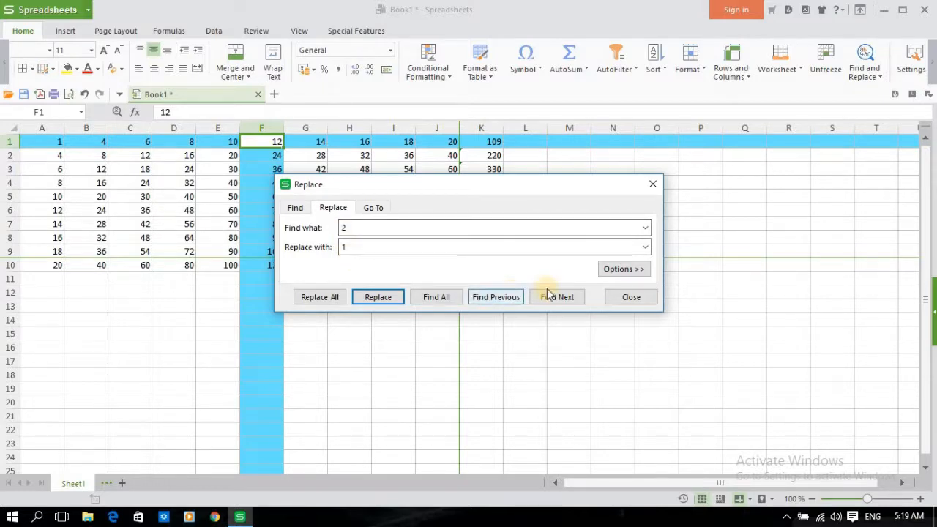
click(653, 183)
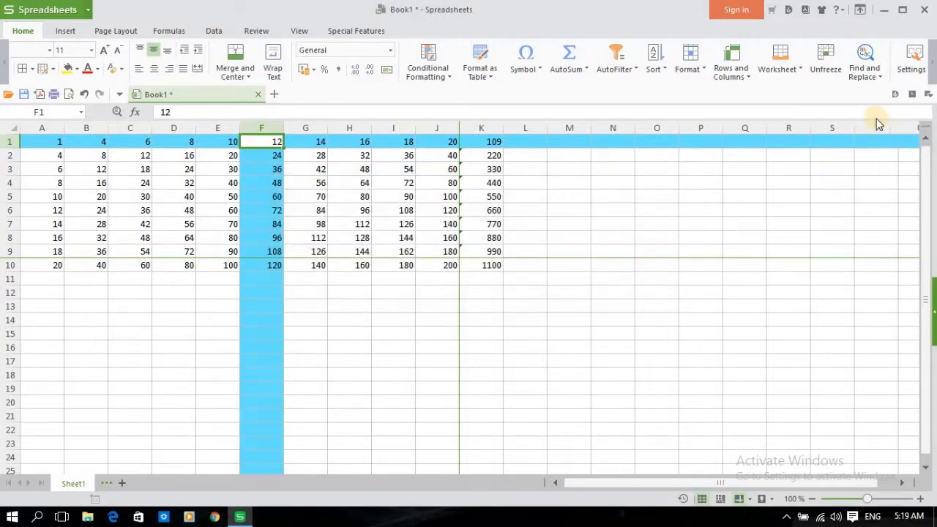
- Review the protection, number, alignment, font and border settings in Format Cells for empty cell N5 without changing any
click(613, 195)
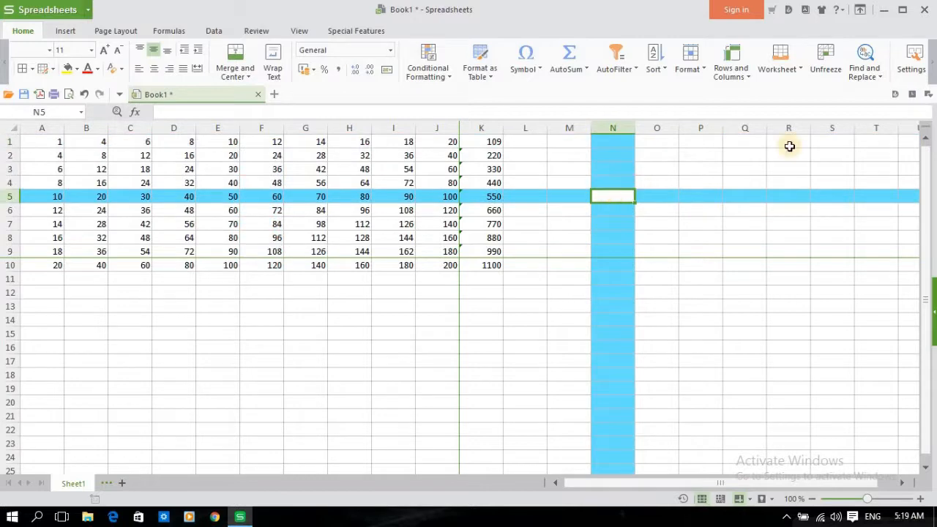
click(915, 66)
click(865, 87)
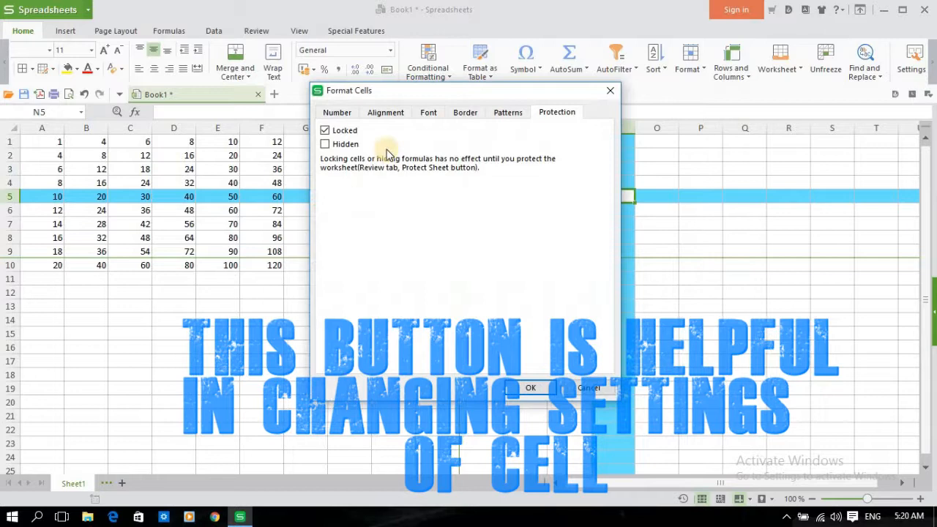
click(337, 114)
click(384, 113)
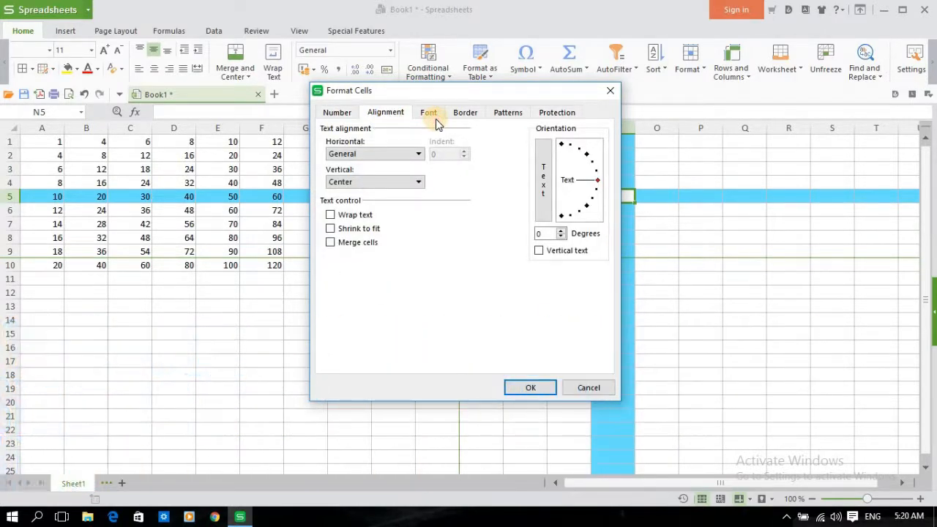
click(433, 115)
click(467, 115)
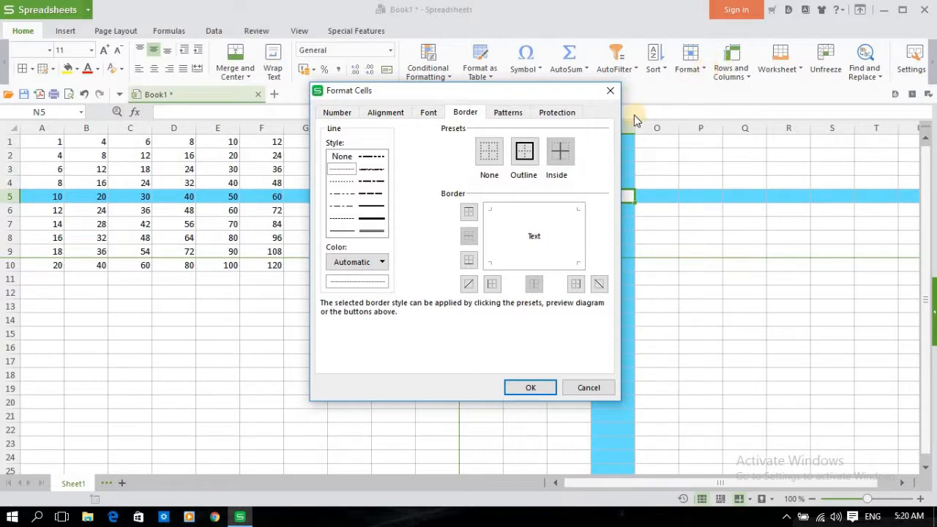
click(608, 89)
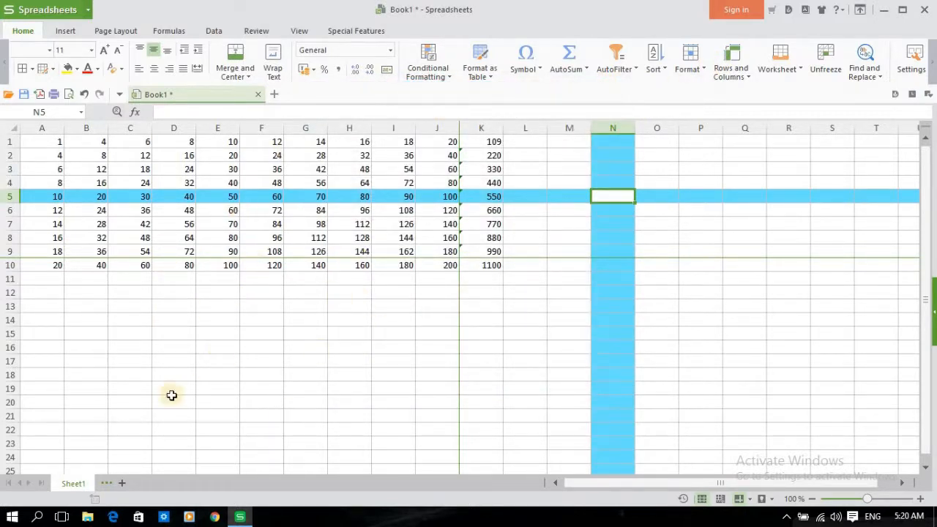
click(63, 30)
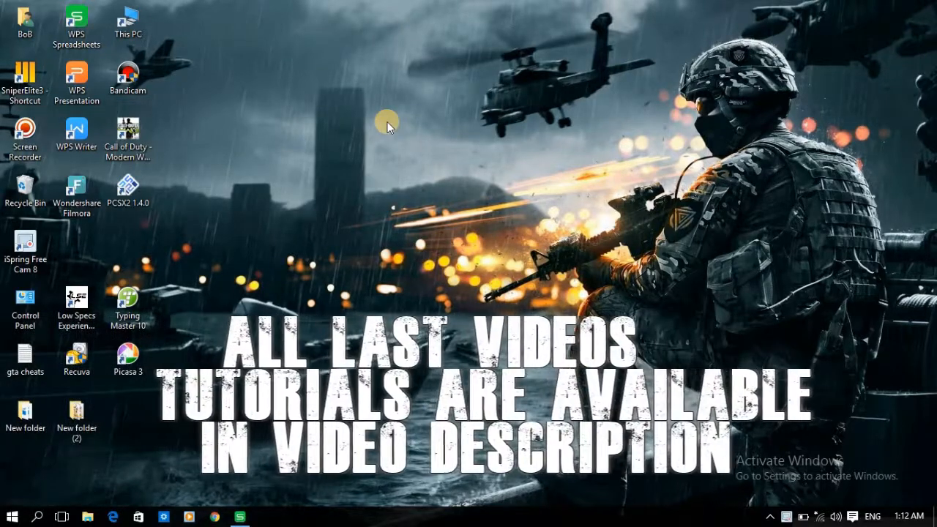
right_click(377, 90)
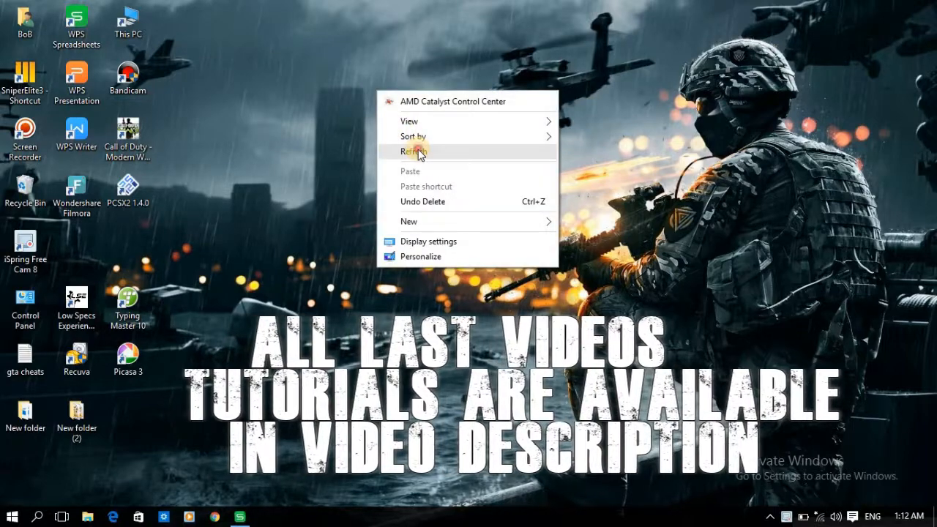
click(419, 152)
right_click(396, 96)
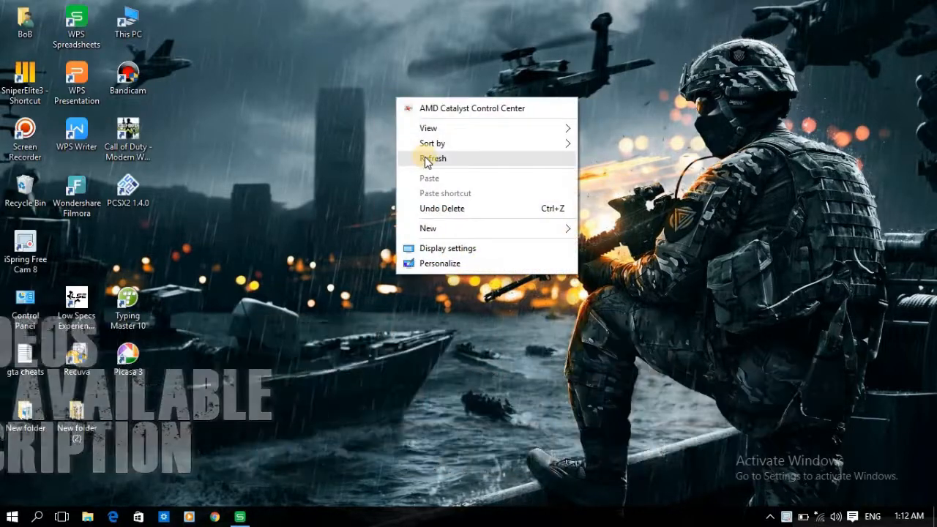
click(427, 158)
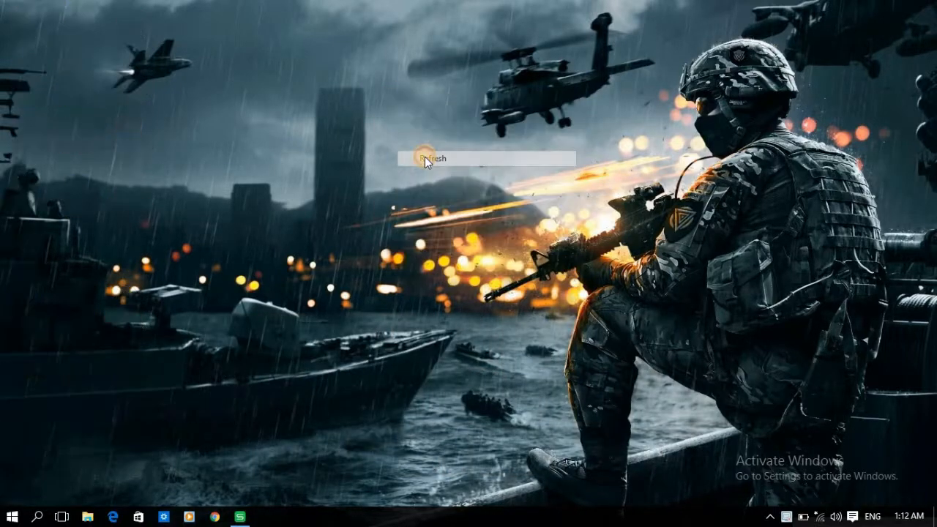
right_click(386, 100)
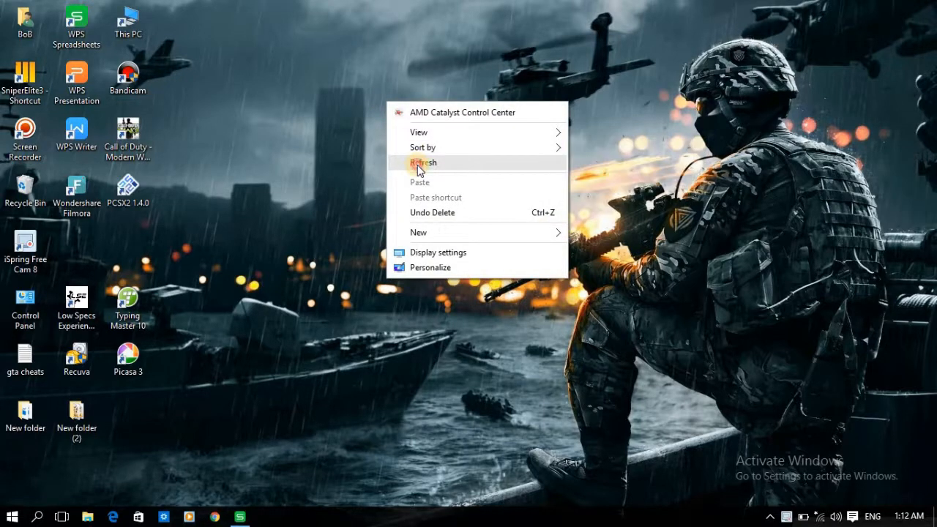
click(419, 164)
right_click(387, 105)
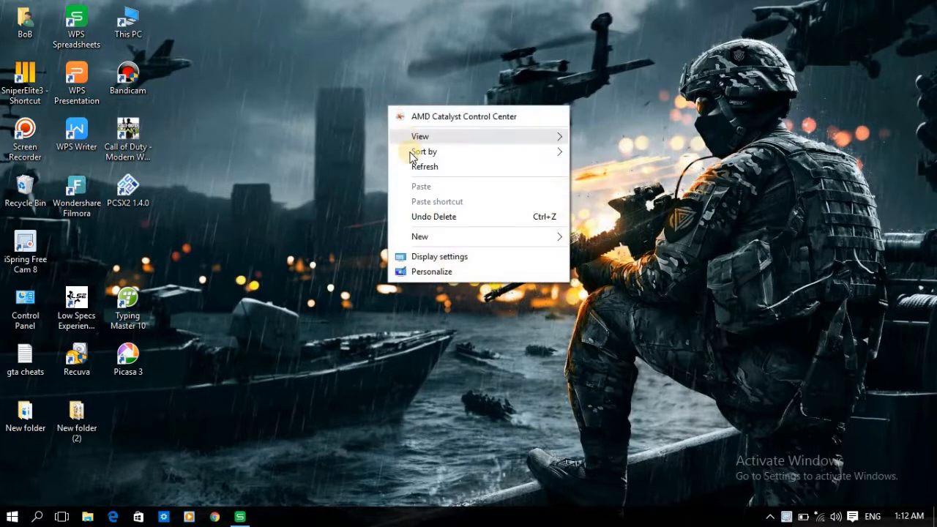
click(417, 168)
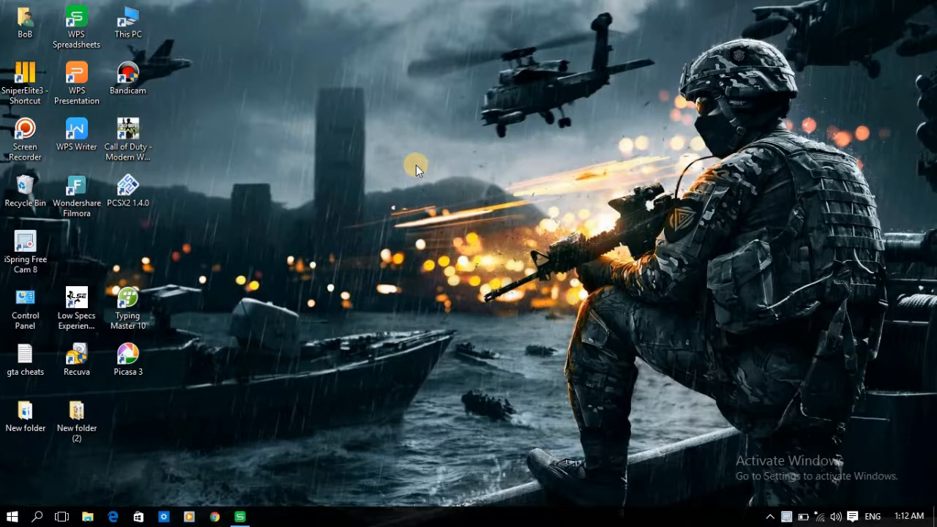